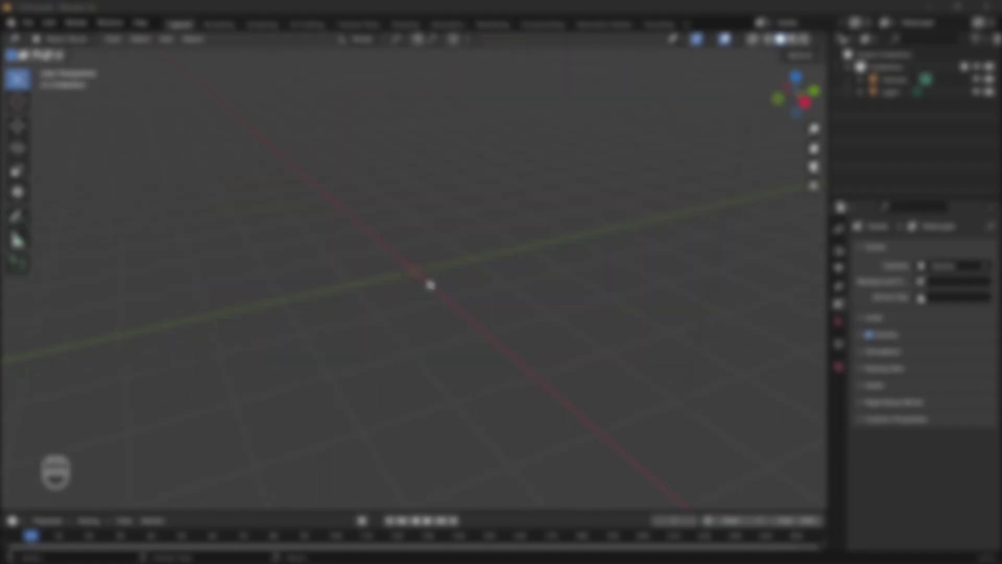
# - Add a mesh cylinder at the origin with 20 vertices
pyautogui.hotkey('shift', 'a')
pyautogui.click(467, 342)
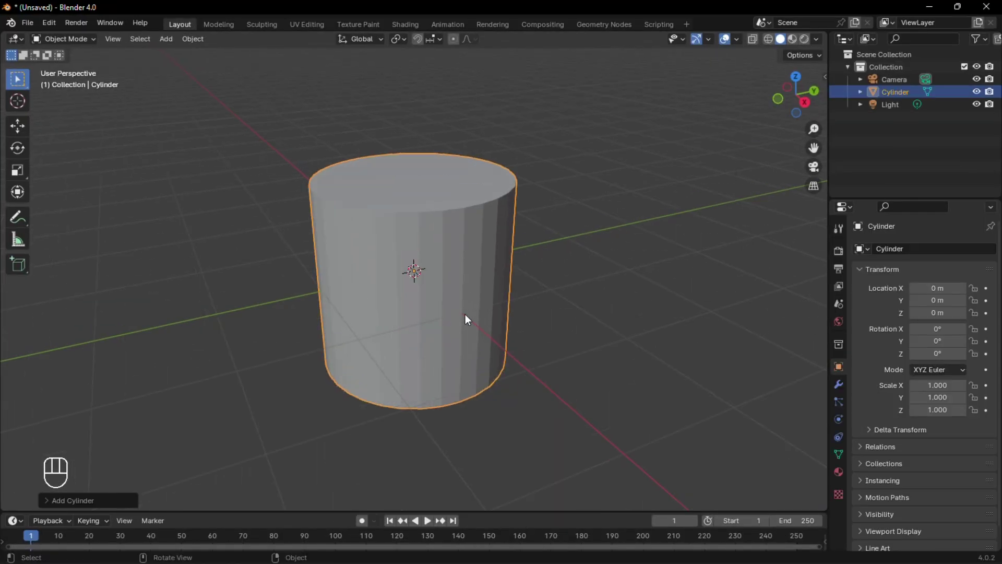
pyautogui.click(54, 500)
pyautogui.doubleClick(156, 349)
pyautogui.write('20')
pyautogui.press('Return')
# - From the front view, stretch the whole cylinder mesh taller along the Z axis
pyautogui.press('`')
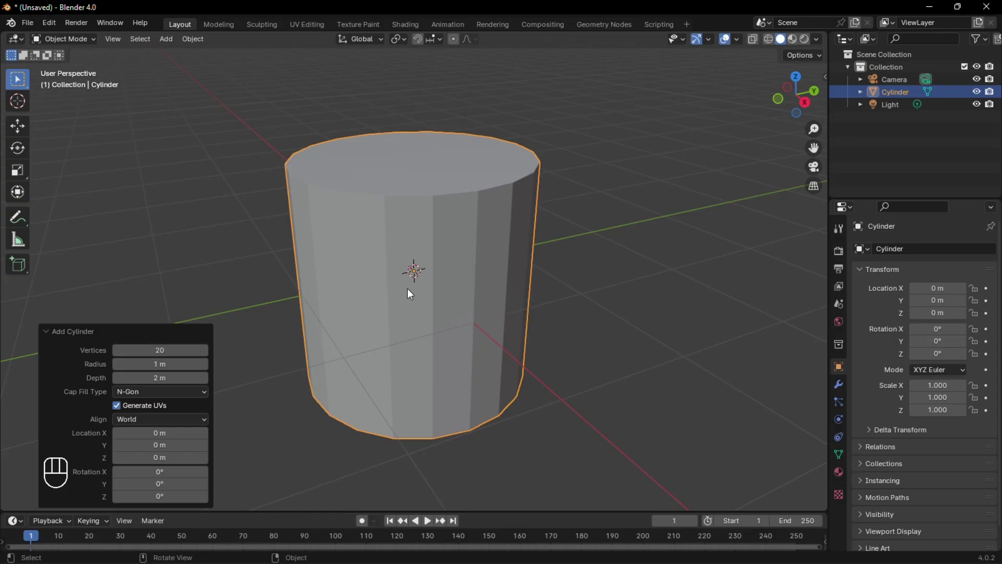
pyautogui.click(349, 249)
pyautogui.press('Tab')
pyautogui.press('s')
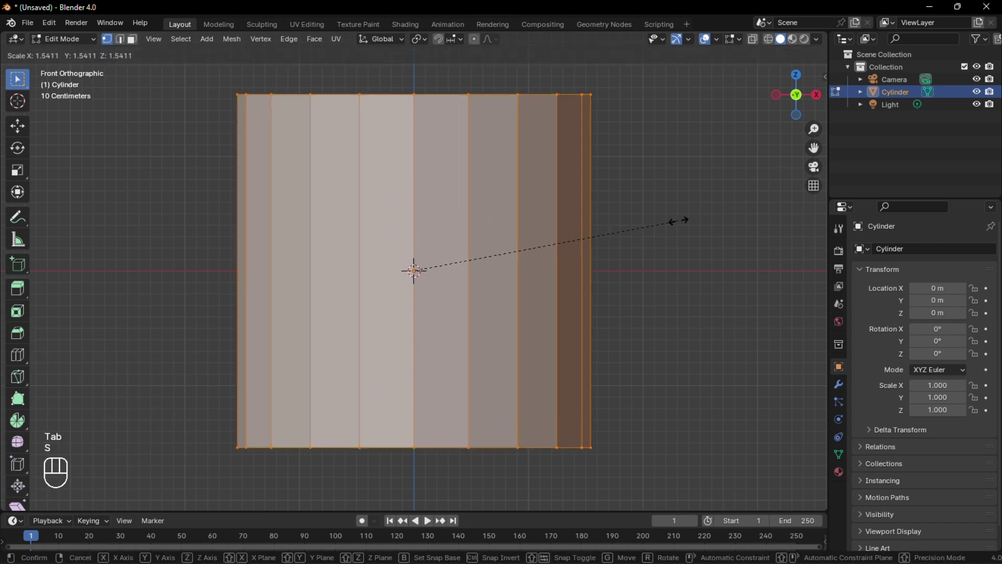
pyautogui.press('z')
pyautogui.click(699, 216)
# - Insert three evenly spaced horizontal loop cuts around the cylinder and scale them outward to bulge its middle
pyautogui.hotkey('ctrl', 'r')
pyautogui.scroll(2, 521, 260)
pyautogui.click(525, 261)
pyautogui.rightClick(534, 261)
pyautogui.press('s')
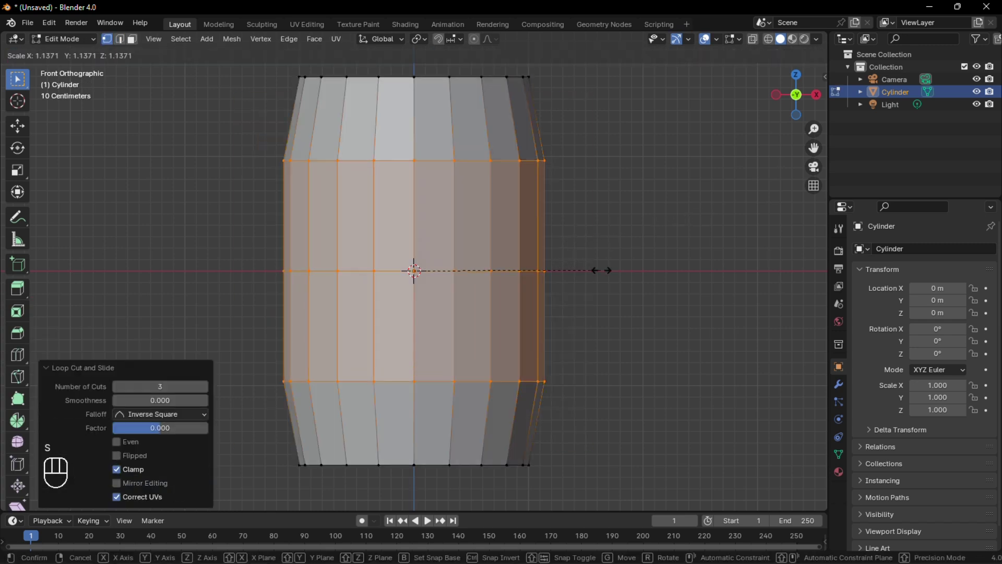
pyautogui.click(616, 271)
# - Scale the cylinder's central edge loop outward by about 1.07 to round the barrel profile
pyautogui.click(616, 270)
pyautogui.press('s')
pyautogui.press('s')
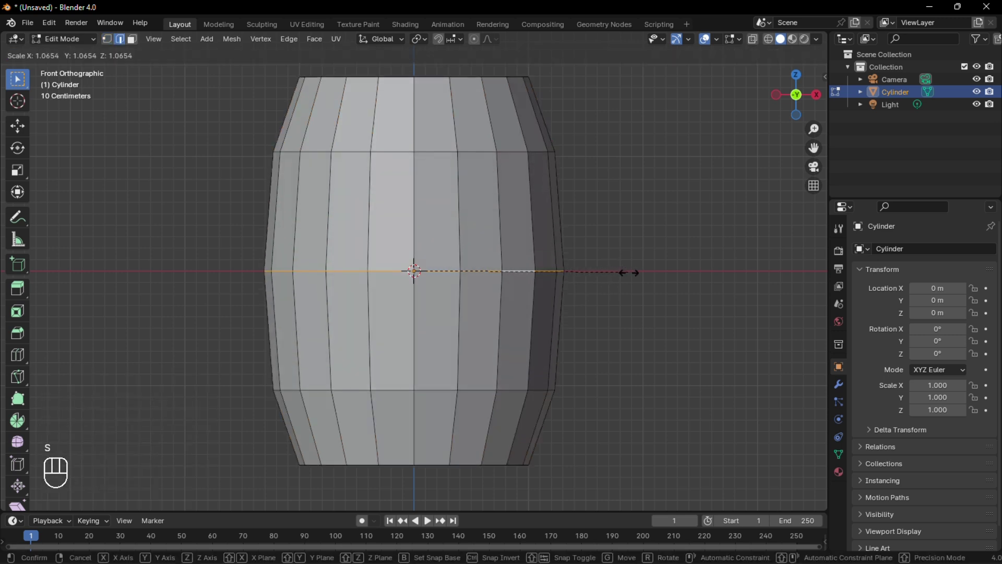
pyautogui.click(633, 273)
# - Select one vertical strip of side faces and delete all the other faces of the cylinder
pyautogui.moveTo(633, 273); pyautogui.dragTo(530, 266, button='middle')
pyautogui.press('3')
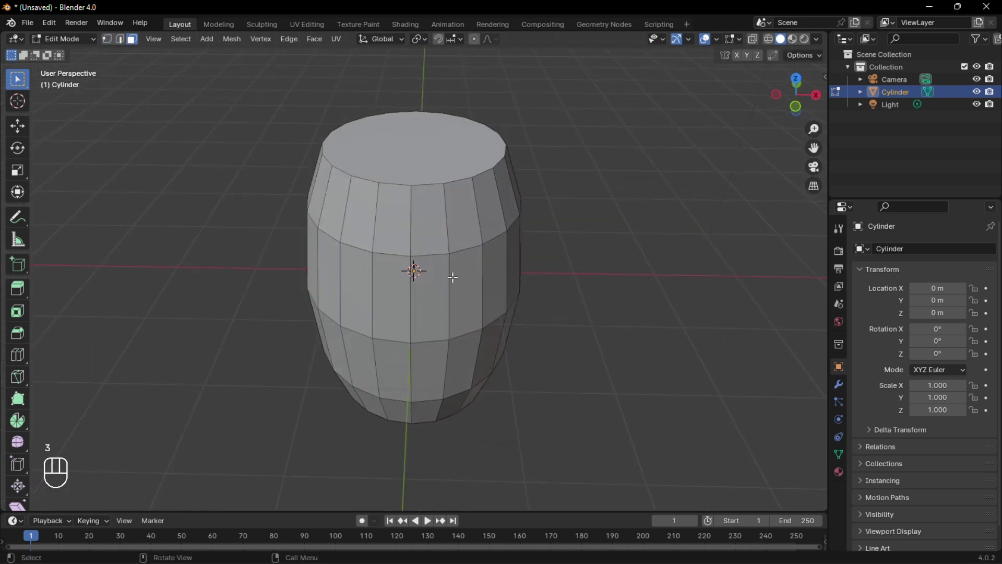
pyautogui.keyDown('alt'); pyautogui.click(445, 273); pyautogui.keyUp('alt')
pyautogui.scroll(2, 585, 265)
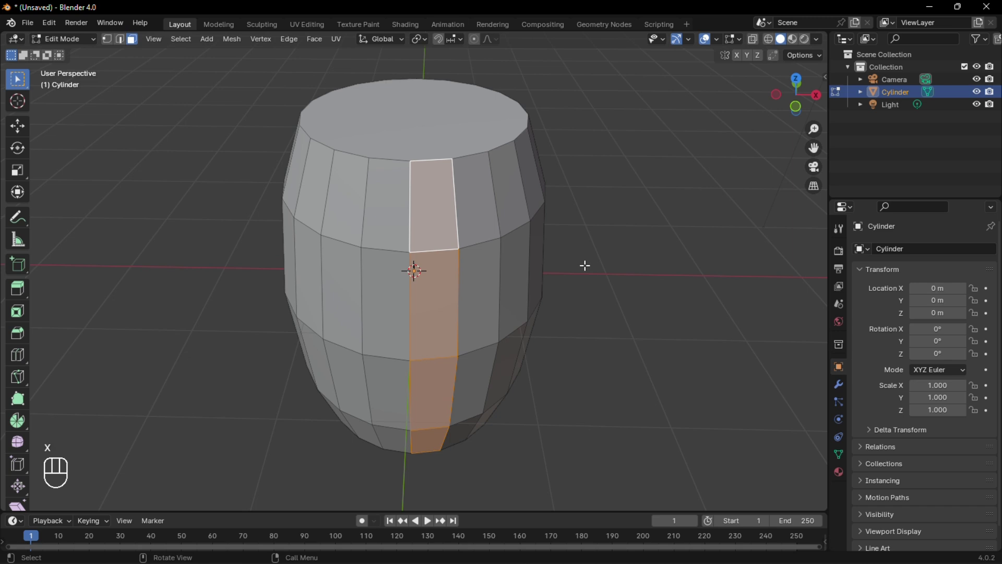
pyautogui.hotkey('ctrl', 'i')
pyautogui.press('x')
pyautogui.click(584, 265)
# - Switch to the top view and compute 360 ÷ 20 in Calculator to get the rotation angle per stave
pyautogui.press('`')
pyautogui.click(581, 191)
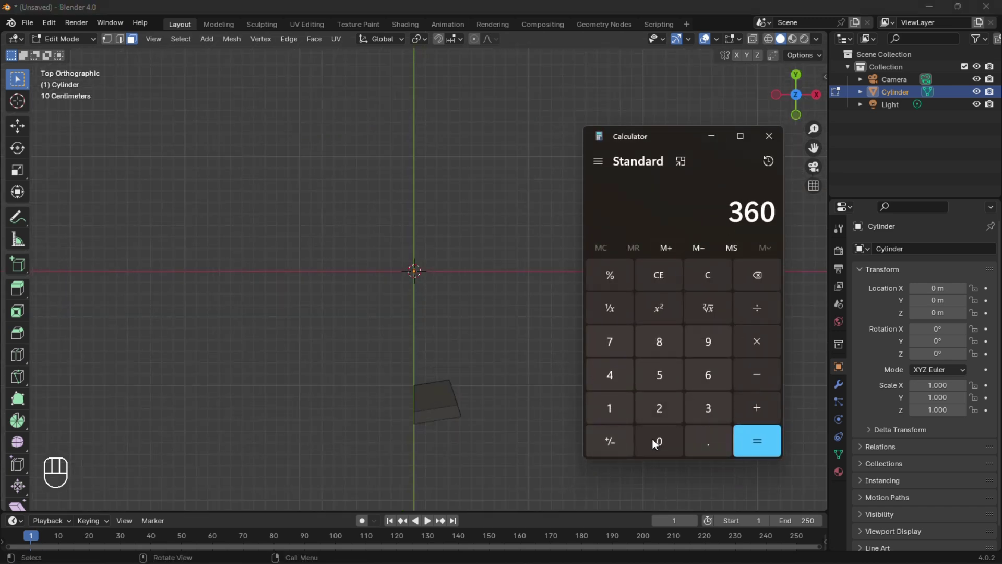
pyautogui.click(756, 308)
pyautogui.click(768, 441)
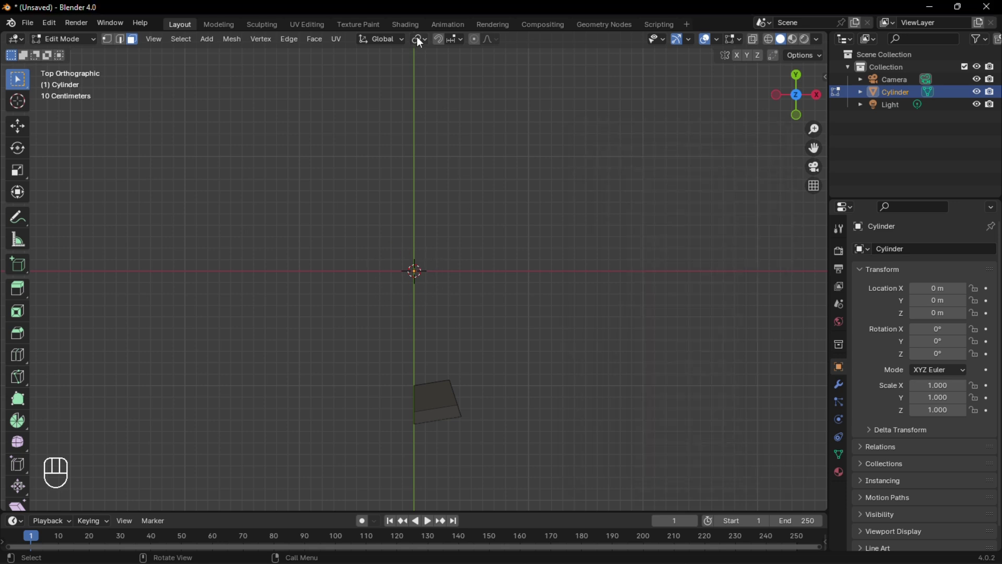
# - Set the pivot point to 3D Cursor and duplicate the face strip rotated 18° about the Z axis
pyautogui.click(420, 40)
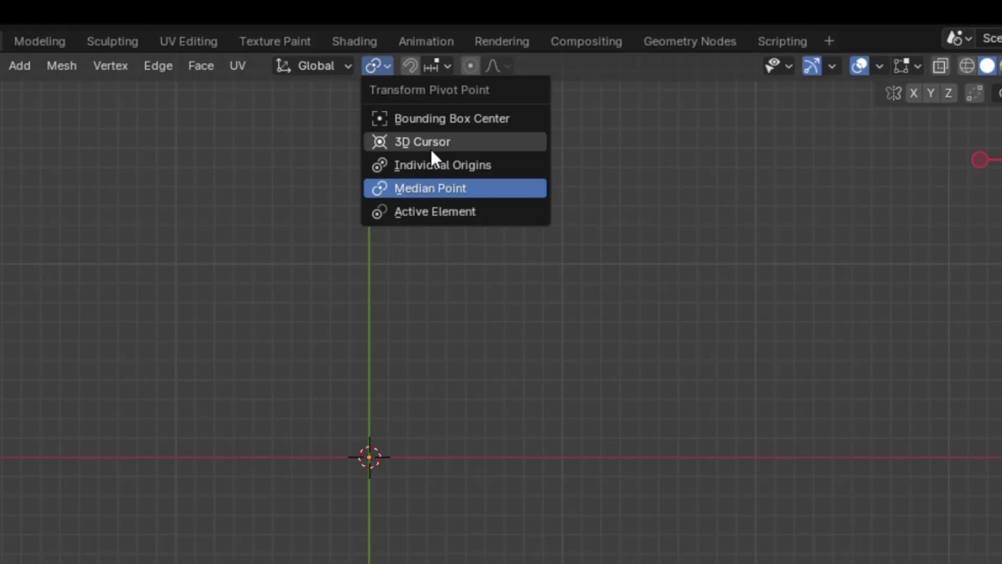
pyautogui.click(431, 149)
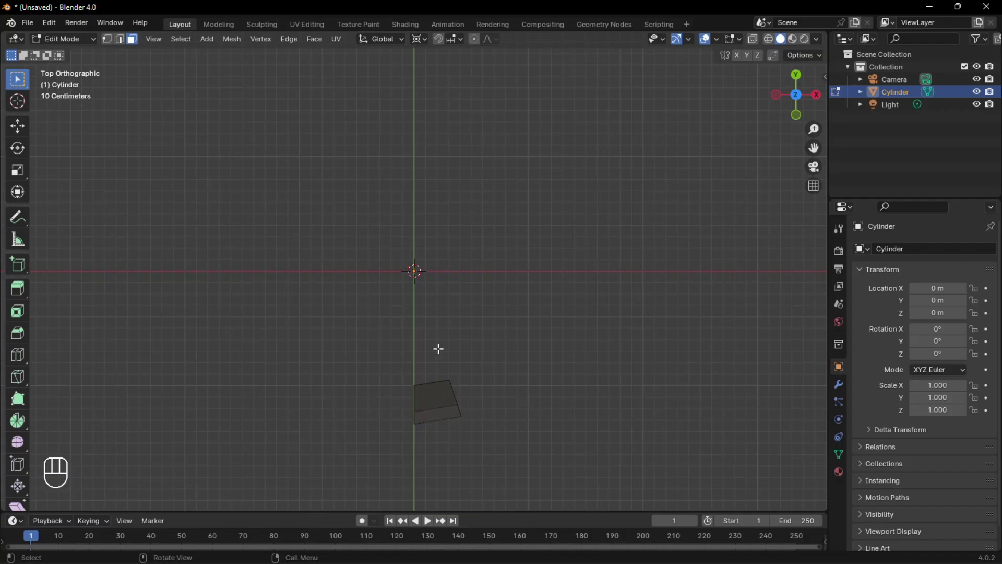
pyautogui.press('a')
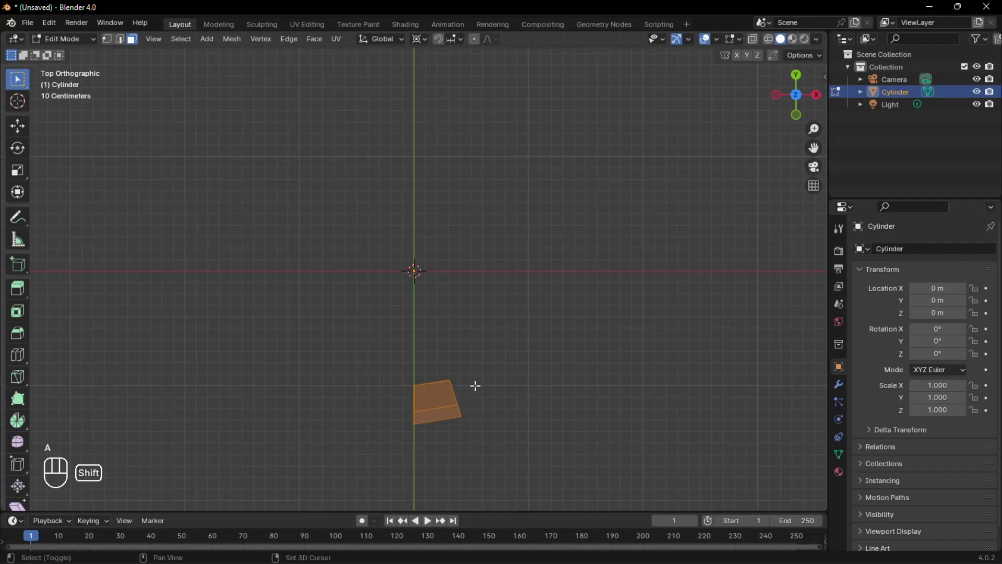
pyautogui.hotkey('shift', 'd')
pyautogui.write('rz')
pyautogui.write('18')
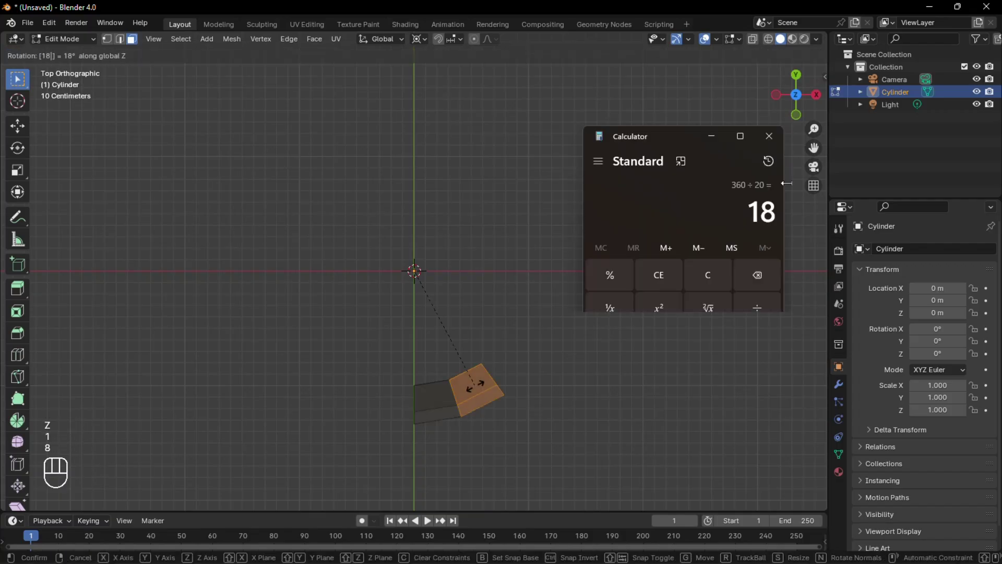
pyautogui.press('Return')
# - Repeat the duplicate-and-rotate operation 18 times to close the ring of 20 staves
pyautogui.hotkey('shift', 'r')
pyautogui.hotkey('shift', 'r')
pyautogui.hotkey('shift', 'r')
pyautogui.hotkey('shift', 'r')
pyautogui.hotkey('shift', 'r')
pyautogui.hotkey('shift', 'r')
pyautogui.hotkey('shift', 'r')
pyautogui.hotkey('shift', 'r')
pyautogui.hotkey('shift', 'r')
pyautogui.hotkey('shift', 'r')
pyautogui.hotkey('shift', 'r')
pyautogui.hotkey('shift', 'r')
pyautogui.hotkey('shift', 'r')
pyautogui.hotkey('shift', 'r')
pyautogui.hotkey('shift', 'r')
pyautogui.hotkey('shift', 'r')
pyautogui.hotkey('shift', 'r')
pyautogui.hotkey('shift', 'r')
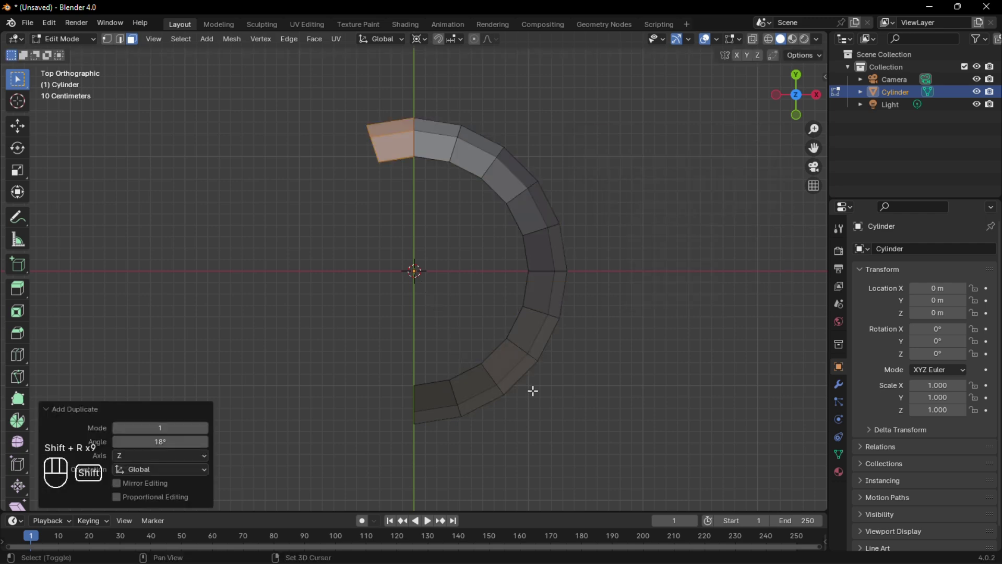
pyautogui.moveTo(531, 391); pyautogui.dragTo(530, 308, button='middle')
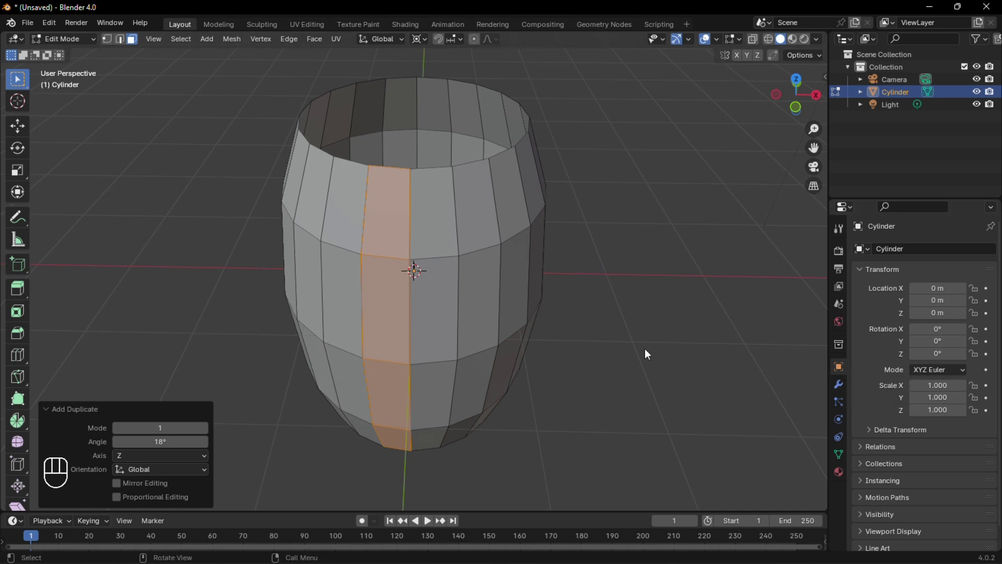
# - Add a Solidify modifier to the cylinder with a thickness of -0.28 m
pyautogui.press('Tab')
pyautogui.click(839, 385)
pyautogui.click(913, 249)
pyautogui.write('soli')
pyautogui.press('Return')
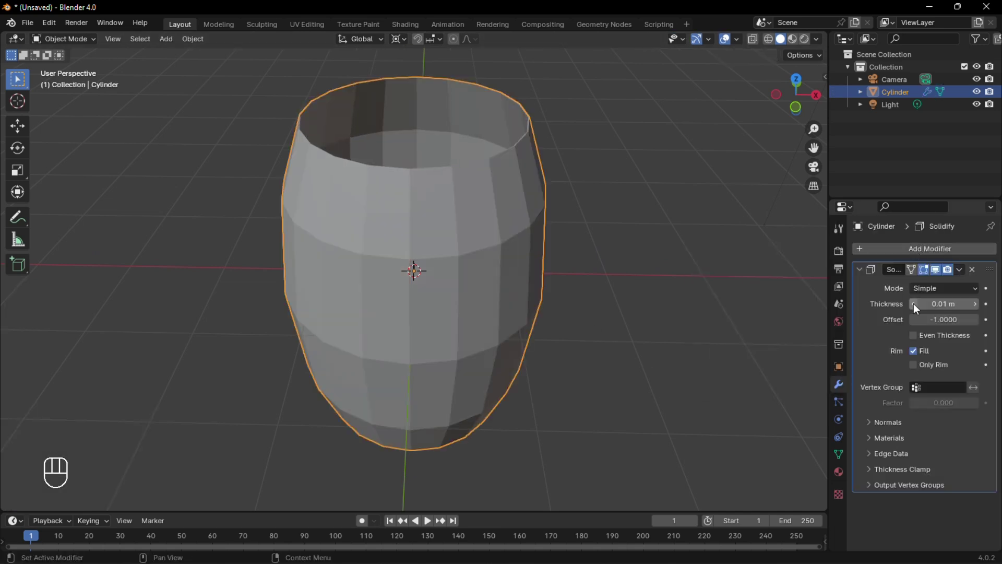
pyautogui.moveTo(949, 304); pyautogui.dragTo(510, 240)
# - Turn on cavity shading in the viewport to highlight the edges of the staves
pyautogui.scroll(6, 504, 309)
pyautogui.click(737, 39)
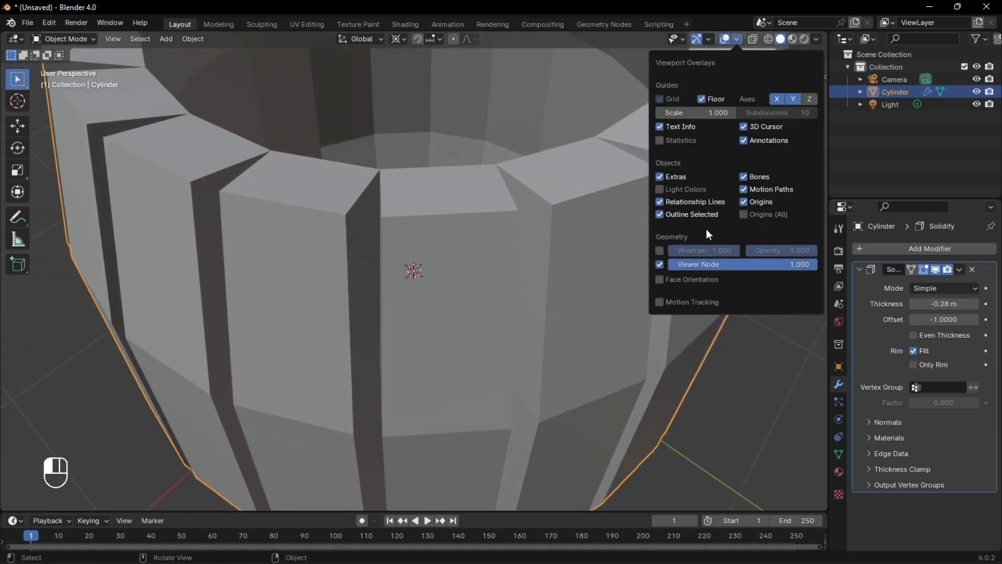
pyautogui.click(816, 39)
pyautogui.scroll(-6, 597, 320)
pyautogui.scroll(2, 564, 302)
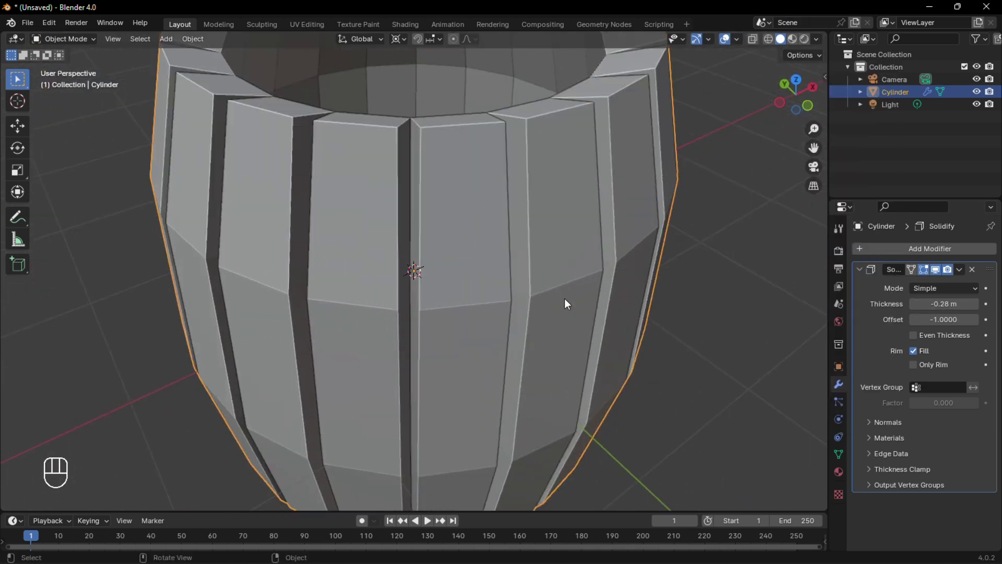
# - Add a Bevel modifier to the staves with an amount of 0.03 m and 2 segments
pyautogui.scroll(-2, 564, 302)
pyautogui.click(932, 249)
pyautogui.write('bev')
pyautogui.press('Return')
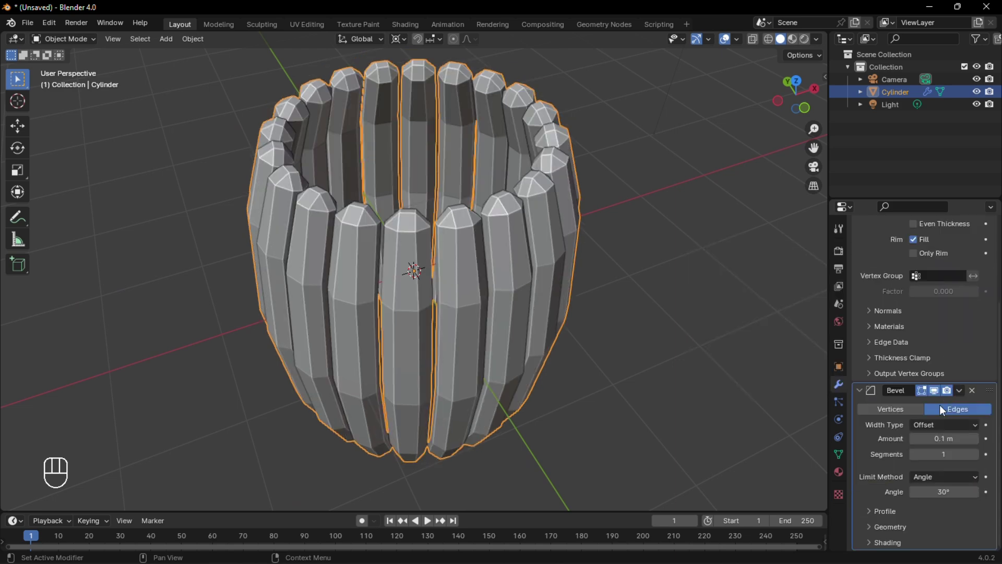
pyautogui.click(953, 439)
pyautogui.write('.03')
pyautogui.press('Return')
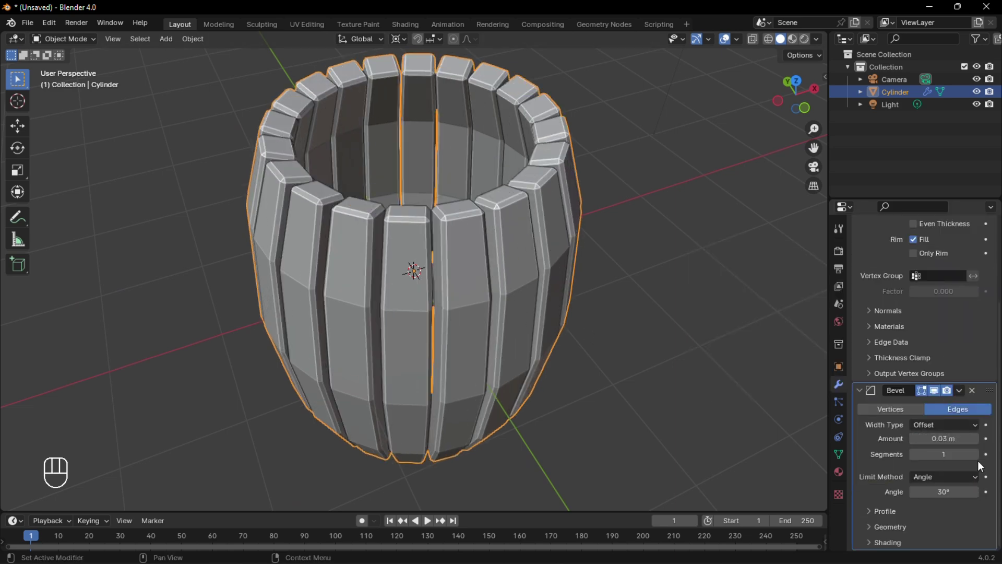
pyautogui.click(975, 454)
# - Raise the Solidify modifier's offset to about 0.31 to narrow the gaps between staves
pyautogui.moveTo(459, 261); pyautogui.dragTo(724, 42, button='middle')
pyautogui.scroll(4, 666, 219)
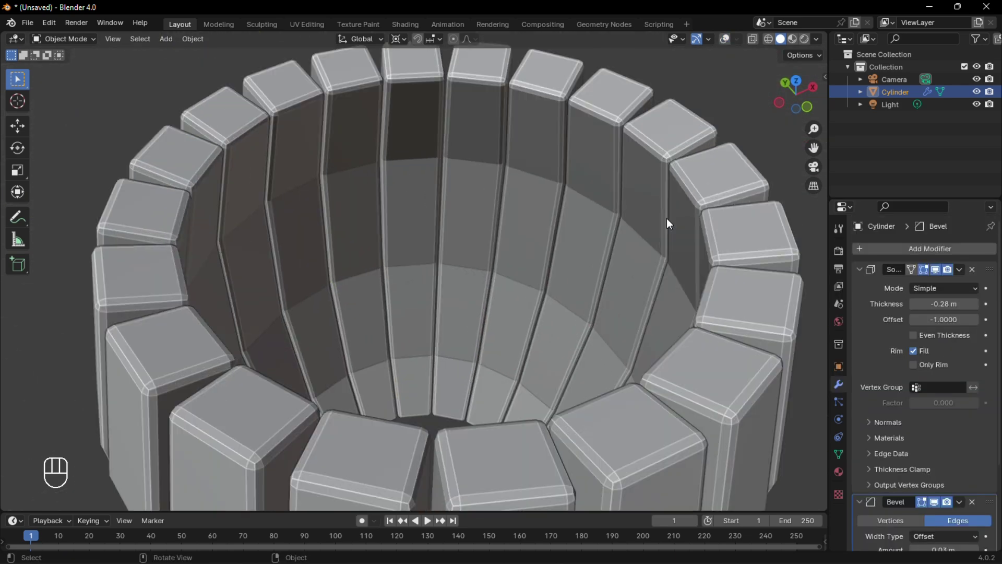
pyautogui.moveTo(938, 318)
pyautogui.mouseDown()
pyautogui.moveTo(957, 318)
pyautogui.moveTo(949, 318)
pyautogui.mouseUp()
pyautogui.press('Tab')
pyautogui.press('Tab')
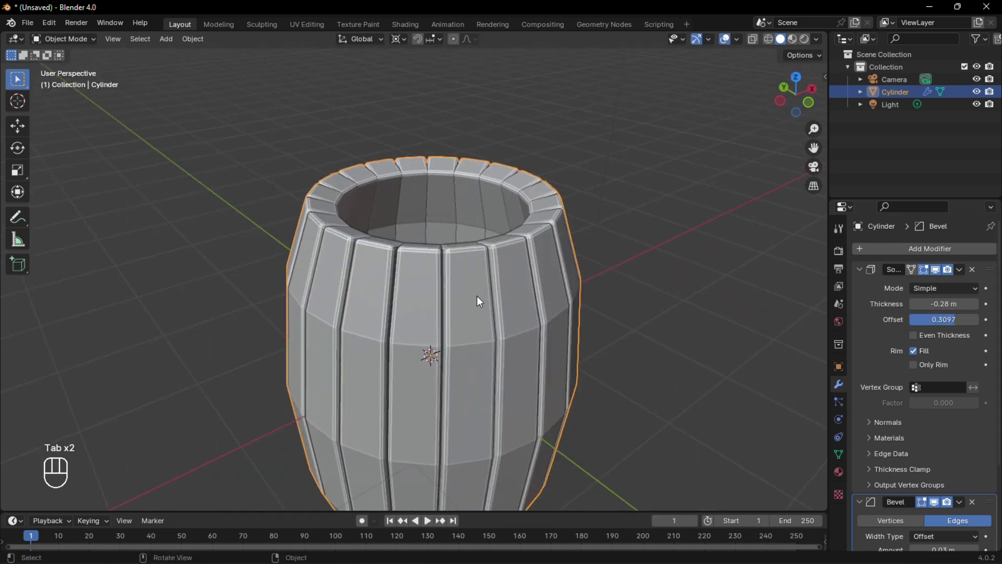
# - Apply smooth shading to the barrel object
pyautogui.rightClick(477, 296)
pyautogui.click(477, 296)
pyautogui.scroll(-2, 477, 293)
pyautogui.moveTo(478, 284); pyautogui.dragTo(471, 300, button='middle')
pyautogui.scroll(2, 473, 300)
# - Apply the Solidify modifier to the barrel mesh
pyautogui.press('Tab')
pyautogui.moveTo(576, 272); pyautogui.dragTo(581, 268, button='middle')
pyautogui.press('Tab')
pyautogui.click(960, 269)
pyautogui.click(933, 281)
# - Select the end faces of all the staves by picking one rim face and selecting similar faces by perimeter
pyautogui.scroll(2, 482, 274)
pyautogui.press('Tab')
pyautogui.press('3')
pyautogui.click(566, 306)
pyautogui.hotkey('shift', 'g')
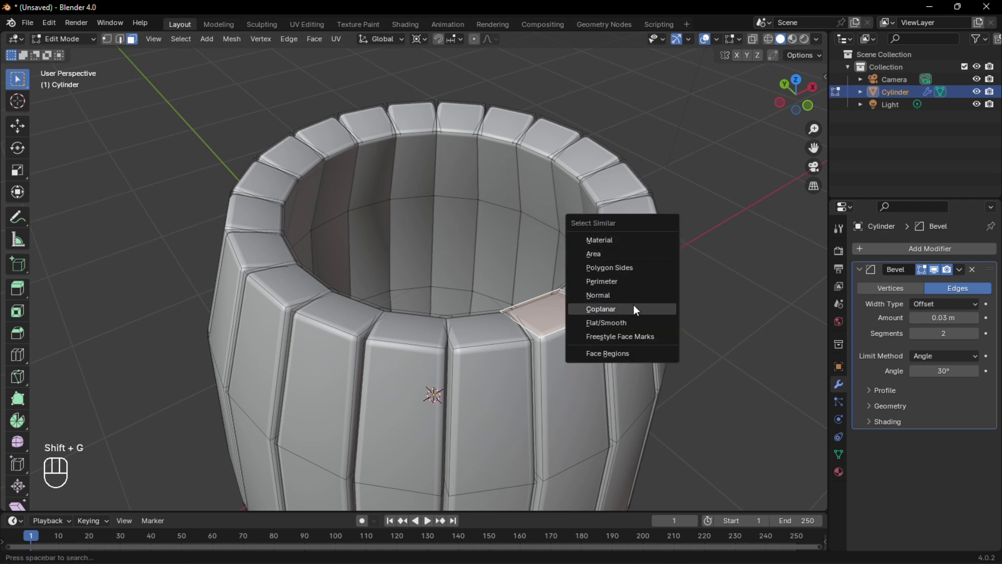
pyautogui.click(602, 281)
pyautogui.scroll(-1, 522, 157)
# - Flatten the selected stave end faces by scaling them to 0 along Z with Individual Origins as pivot
pyautogui.click(419, 39)
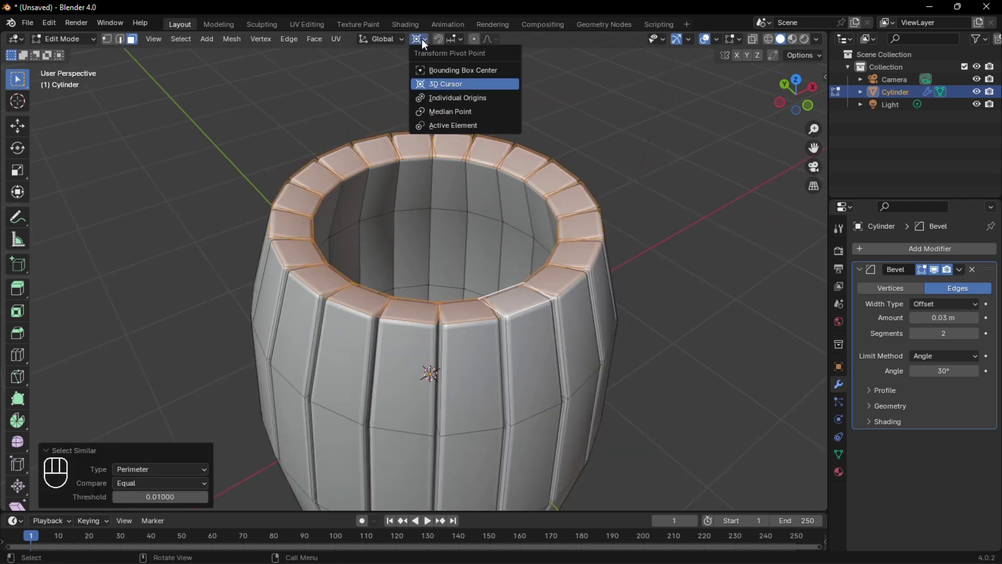
pyautogui.click(457, 98)
pyautogui.press('s')
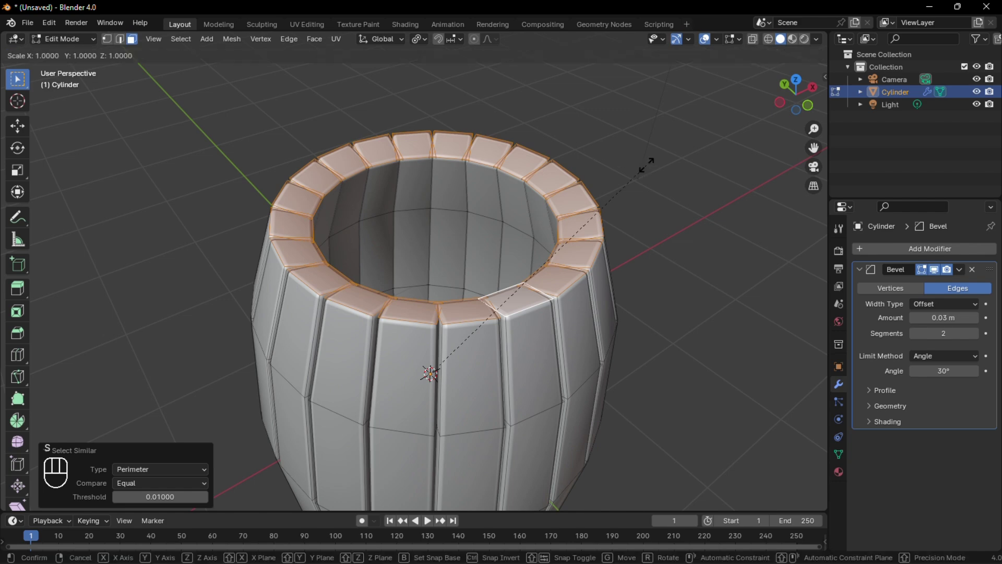
pyautogui.press('z')
pyautogui.press('0')
pyautogui.press('Return')
# - Return to Object Mode and apply the Bevel modifier to the barrel
pyautogui.scroll(-2, 511, 290)
pyautogui.moveTo(511, 290)
pyautogui.mouseDown(button='middle')
pyautogui.moveTo(555, 179)
pyautogui.moveTo(514, 305)
pyautogui.mouseUp(button='middle')
pyautogui.press('Tab')
pyautogui.click(960, 269)
pyautogui.click(900, 284)
# - From the front view, add a 32-vertex mesh circle at the origin and scale it up by about 1.455
pyautogui.press('KP_1')
pyautogui.hotkey('shift', 'a')
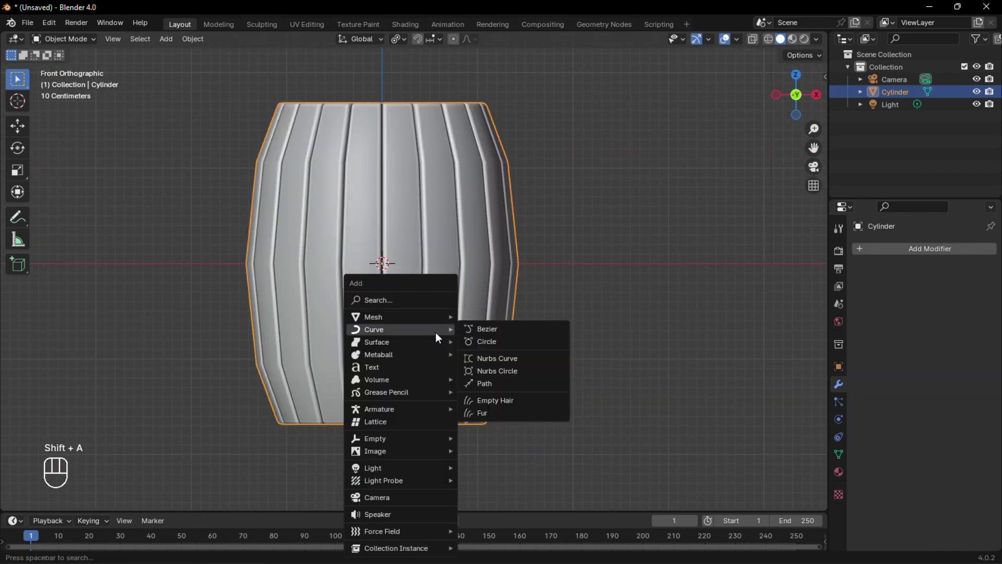
pyautogui.moveTo(425, 316)
pyautogui.click(493, 89)
pyautogui.press('s')
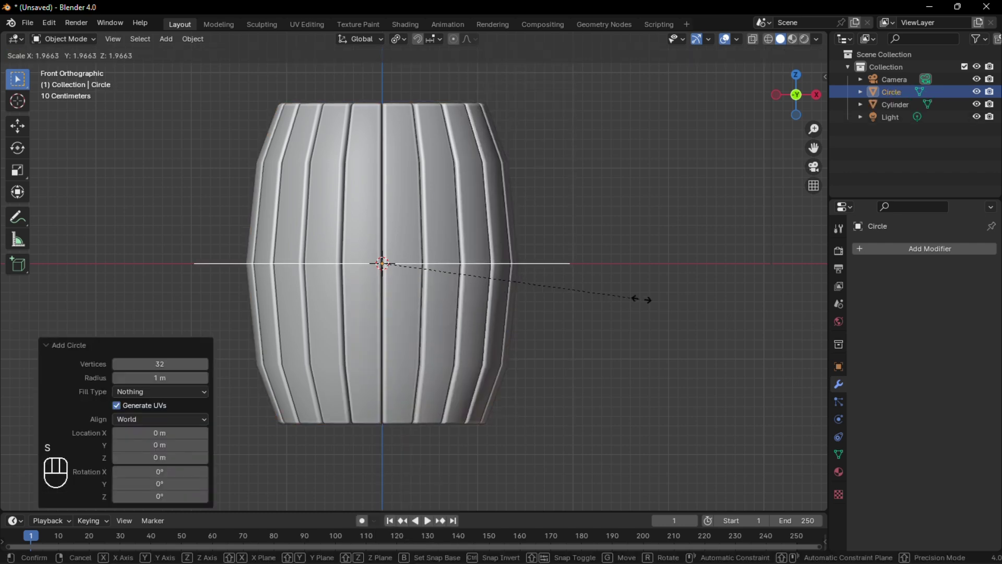
pyautogui.click(571, 302)
# - Move the circle down about 1.35 m along Z and resize it to fit around the lower part of the barrel
pyautogui.press('g')
pyautogui.press('z')
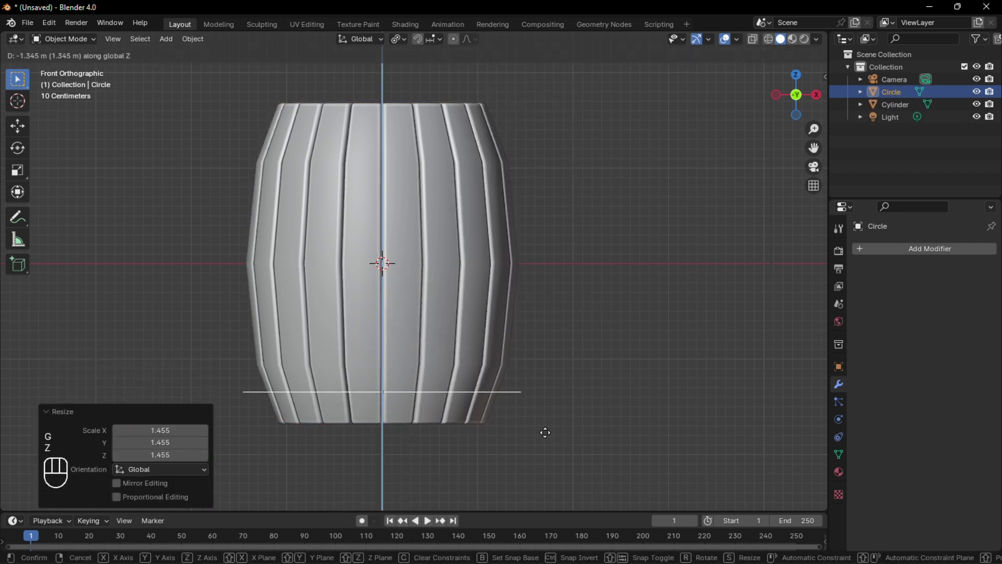
pyautogui.click(546, 434)
pyautogui.press('s')
pyautogui.click(541, 406)
# - Extrude the circle about 0.25 m upward and scale its upper edge by about 1.07 to follow the barrel's taper
pyautogui.moveTo(541, 406); pyautogui.dragTo(521, 325, button='middle')
pyautogui.scroll(3, 521, 326)
pyautogui.press('Tab')
pyautogui.press('`')
pyautogui.press('e')
pyautogui.press('z')
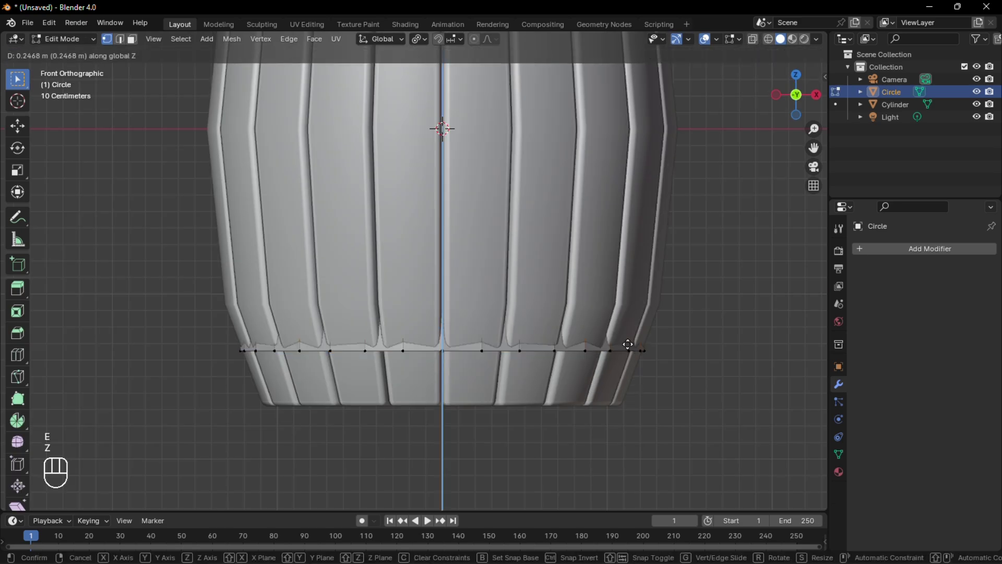
pyautogui.click(629, 343)
pyautogui.press('s')
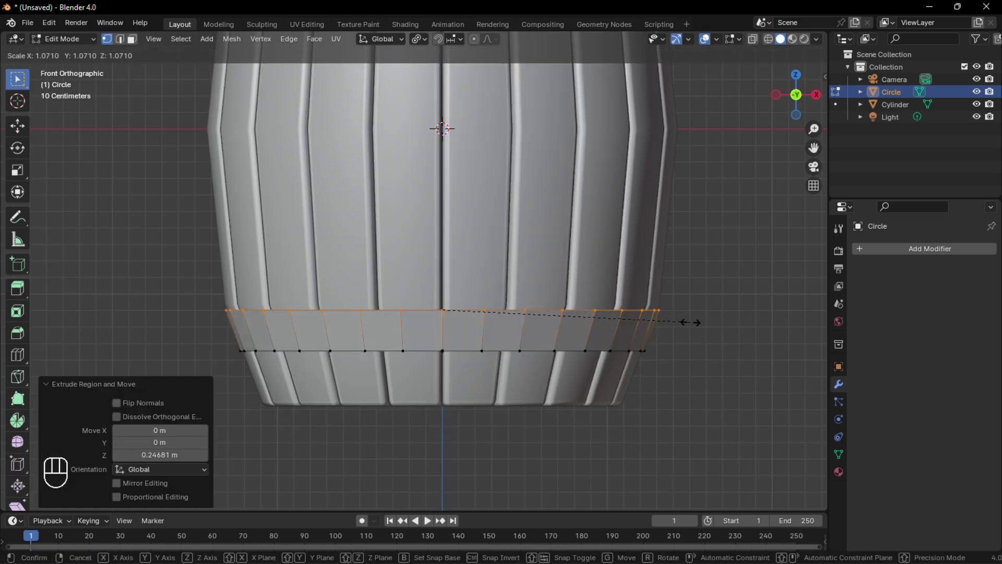
pyautogui.click(690, 322)
# - Select the whole hoop band and extrude it outward by scaling to give it thickness
pyautogui.press('KP_5')
pyautogui.press('a')
pyautogui.press('ctrl+KP_2')
pyautogui.press('ctrl+KP_2')
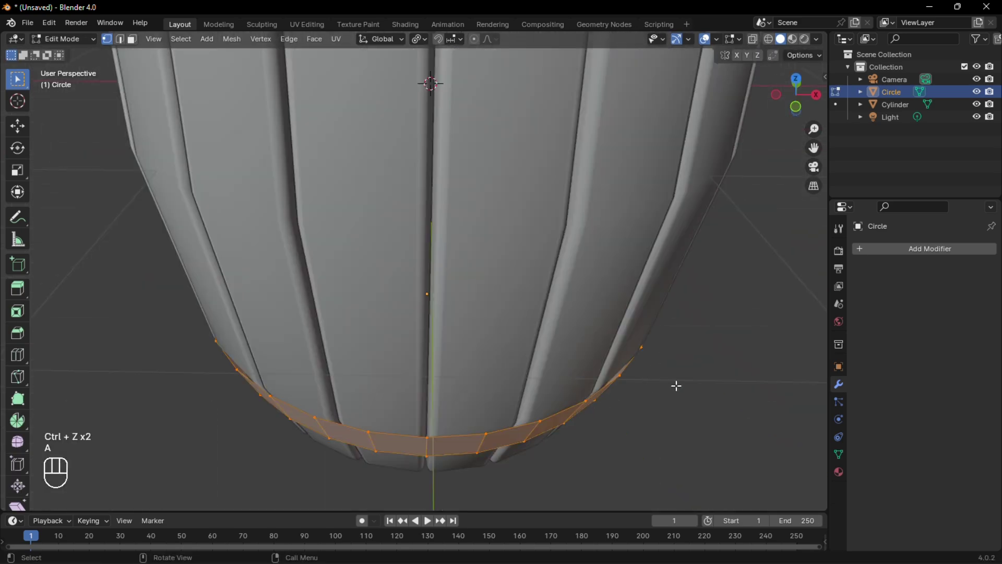
pyautogui.press('e')
pyautogui.press('s')
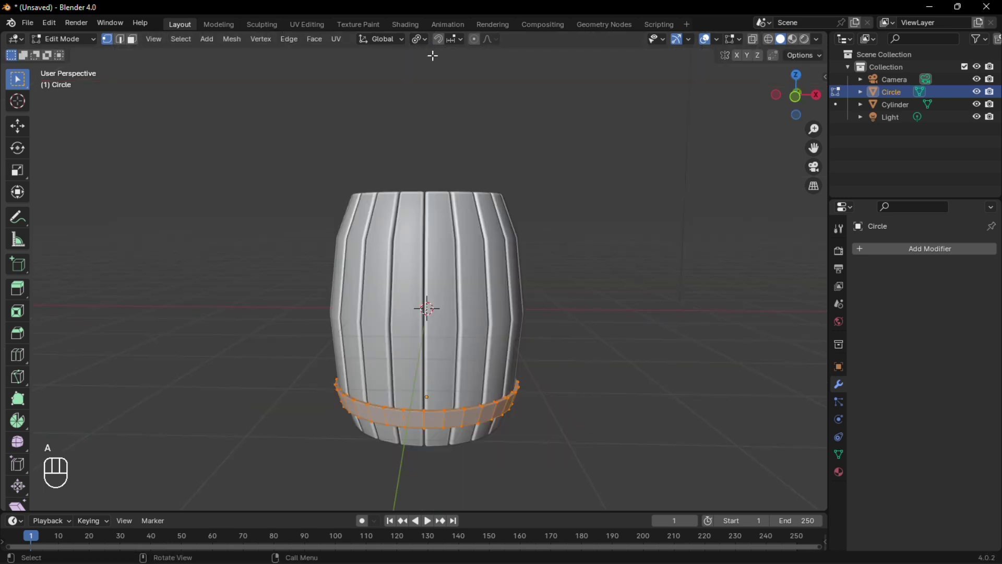
# - Set the pivot to 3D Cursor and duplicate the hoop, scaled by -1, onto the upper part of the barrel
pyautogui.click(420, 40)
pyautogui.click(436, 84)
pyautogui.hotkey('shift', 'd')
pyautogui.write('s-1')
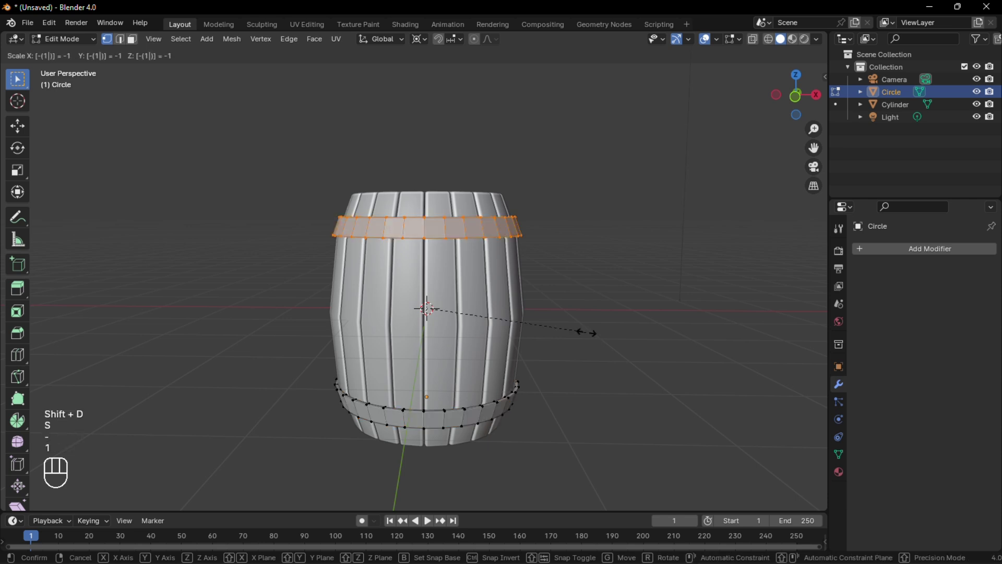
pyautogui.press('Return')
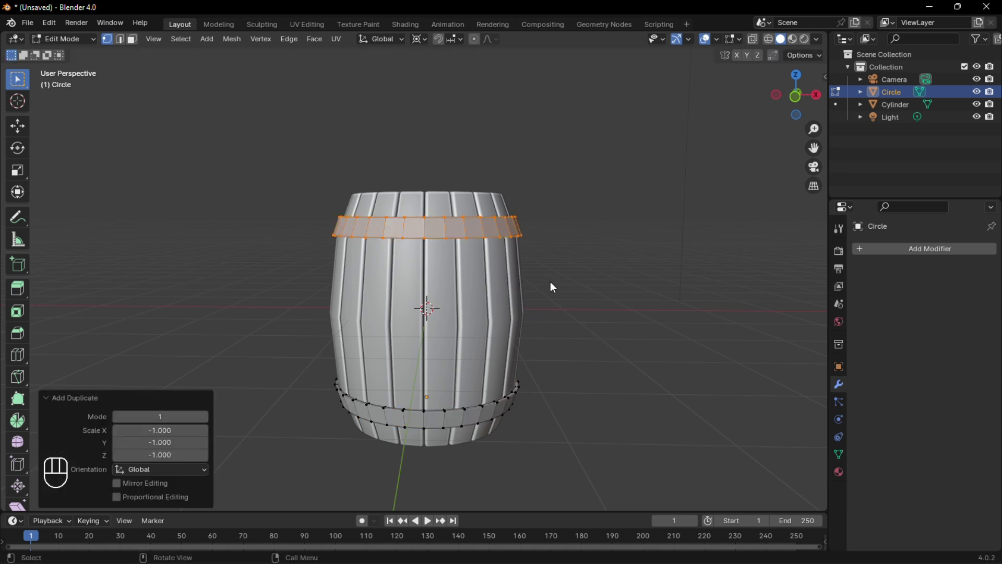
# - Return to Object Mode and change the shading of the hoops object
pyautogui.press('Tab')
pyautogui.rightClick(507, 224)
pyautogui.click(507, 225)
pyautogui.moveTo(510, 238); pyautogui.dragTo(609, 267, button='middle')
pyautogui.click(726, 39)
# - Add a mesh circle with 20 vertices at the barrel's centre
pyautogui.hotkey('shift', 'a')
pyautogui.moveTo(542, 266)
pyautogui.click(595, 290)
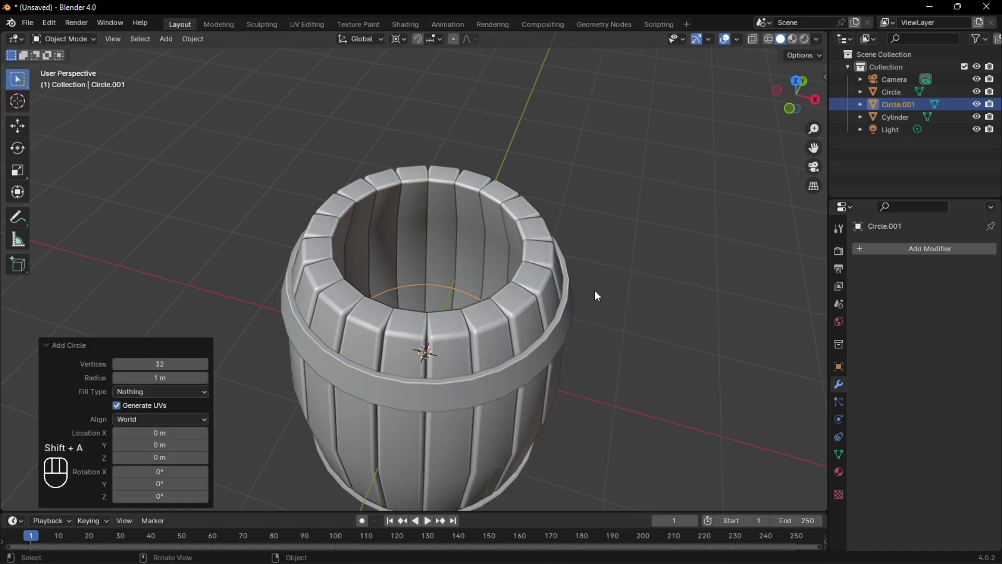
pyautogui.click(160, 364)
pyautogui.write('20')
pyautogui.press('Return')
# - Change the pivot point, raise the circle along Z to just below the barrel's rim, and scale it by about 1.11 to meet the staves
pyautogui.press('`')
pyautogui.click(446, 243)
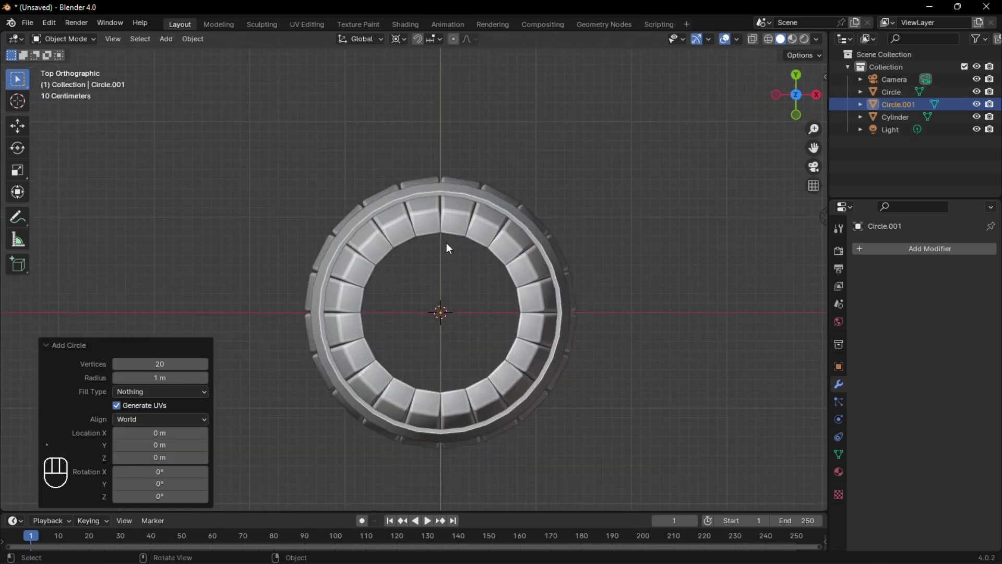
pyautogui.press('s')
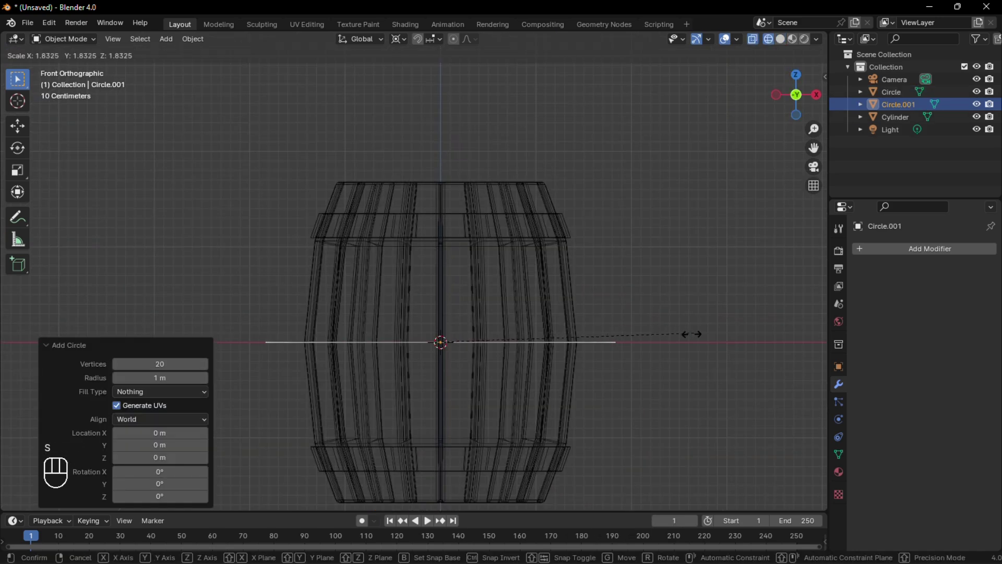
pyautogui.rightClick(653, 335)
pyautogui.click(400, 40)
pyautogui.click(440, 112)
pyautogui.press('g')
pyautogui.press('z')
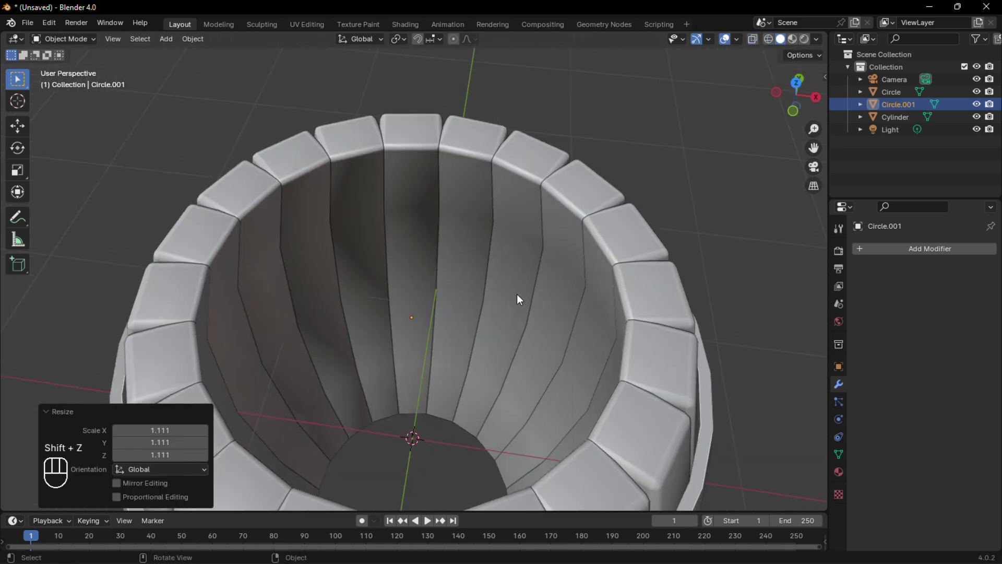
# - Fill the circle with a face and duplicate it about 3.03 m down along Z as the barrel's bottom lid
pyautogui.press('Tab')
pyautogui.press('f')
pyautogui.hotkey('shift', 'z')
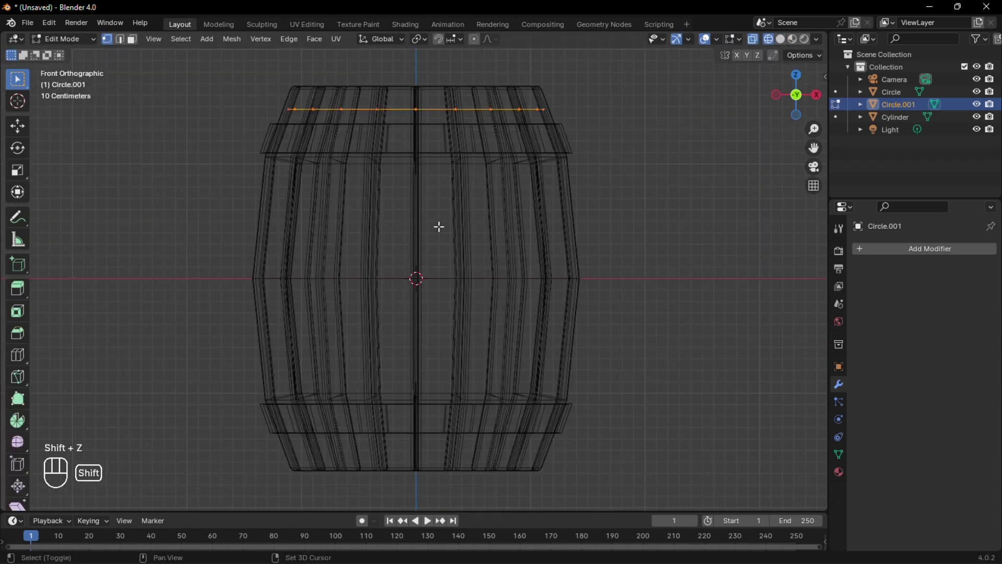
pyautogui.hotkey('shift', 'd')
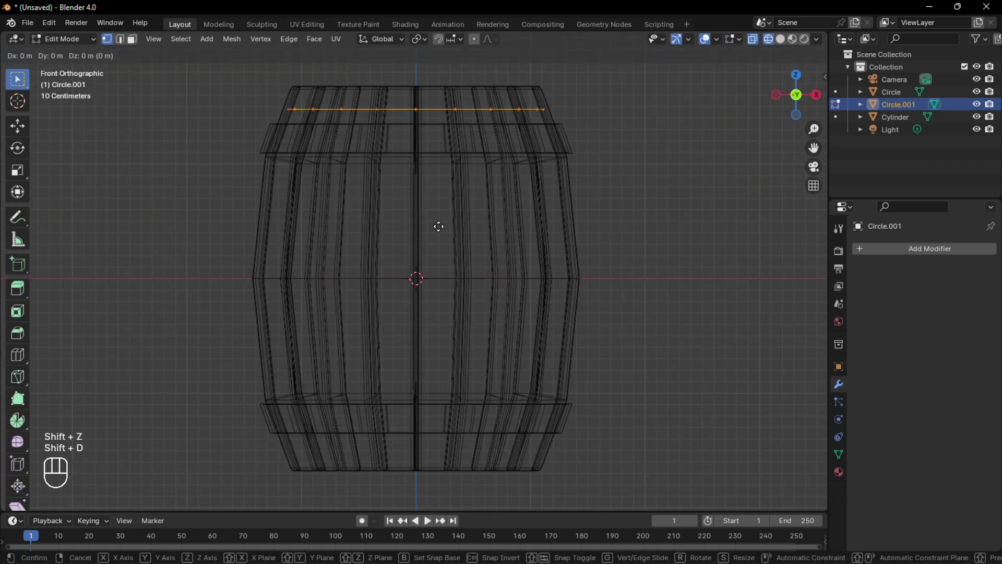
pyautogui.press('z')
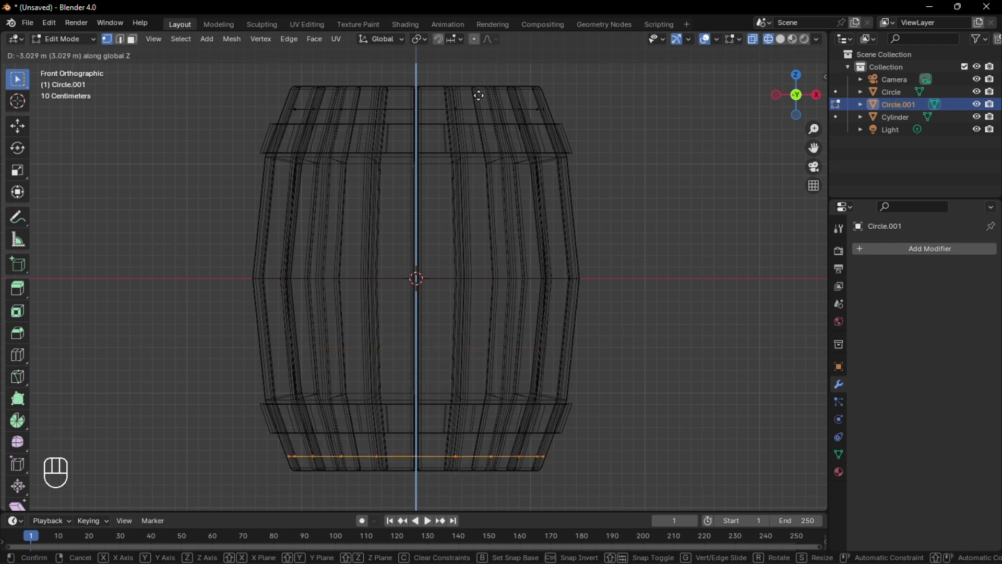
pyautogui.click(479, 96)
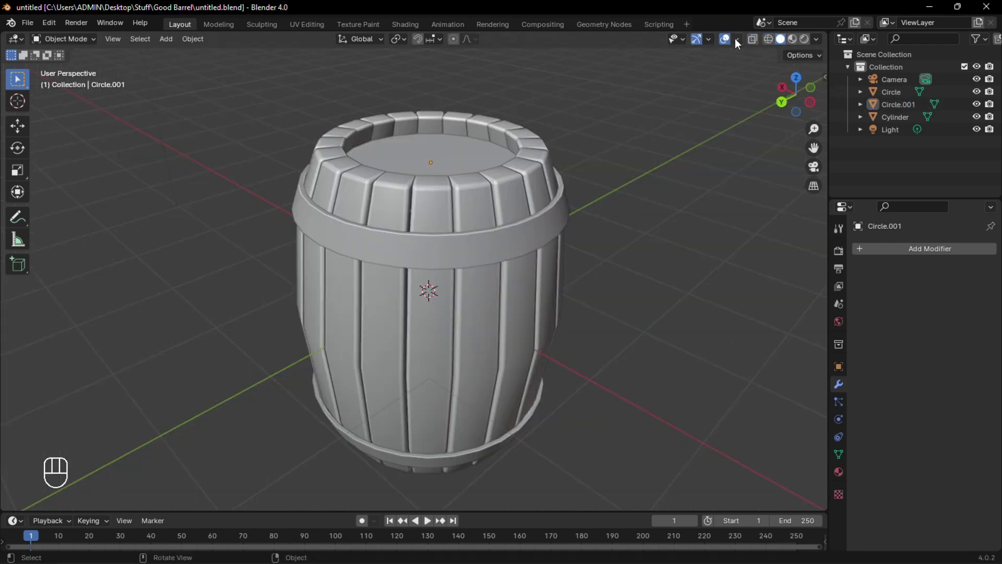
# - Turn on the Statistics overlay and select the staves object to check its triangle count
pyautogui.click(736, 40)
pyautogui.click(666, 143)
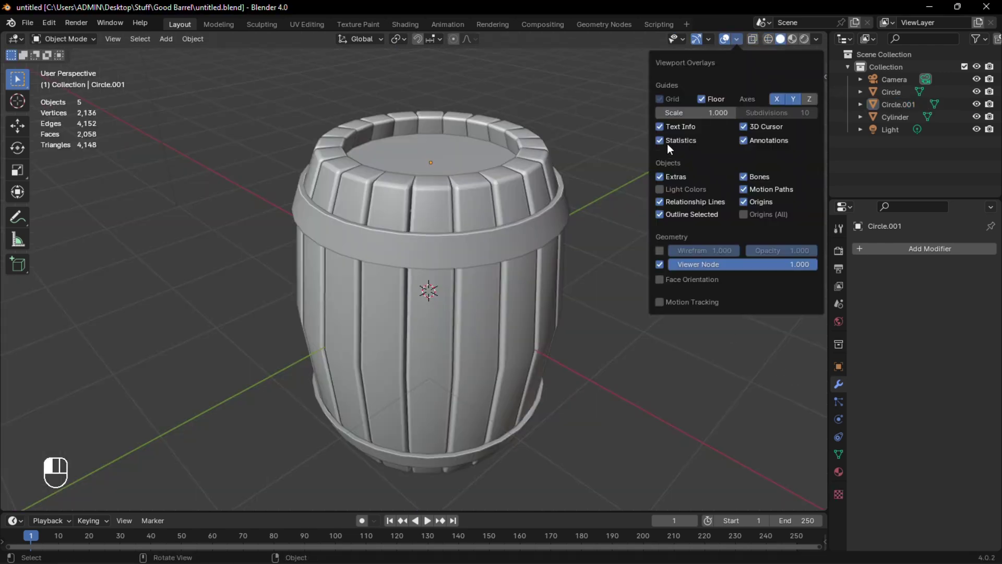
pyautogui.click(316, 200)
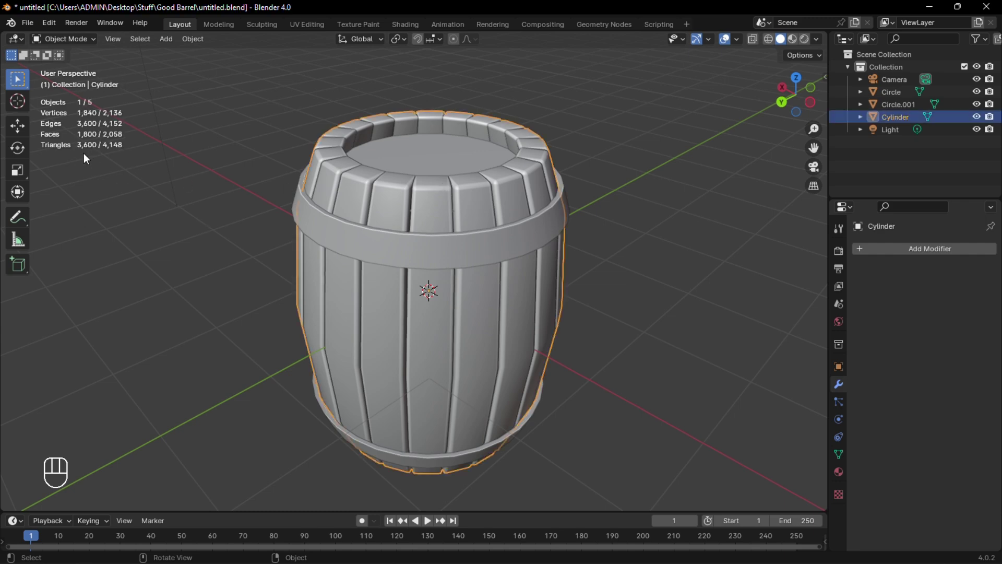
pyautogui.scroll(-1, 83, 155)
# - Rename the staves object as Barrel HP
pyautogui.doubleClick(896, 117)
pyautogui.write('B')
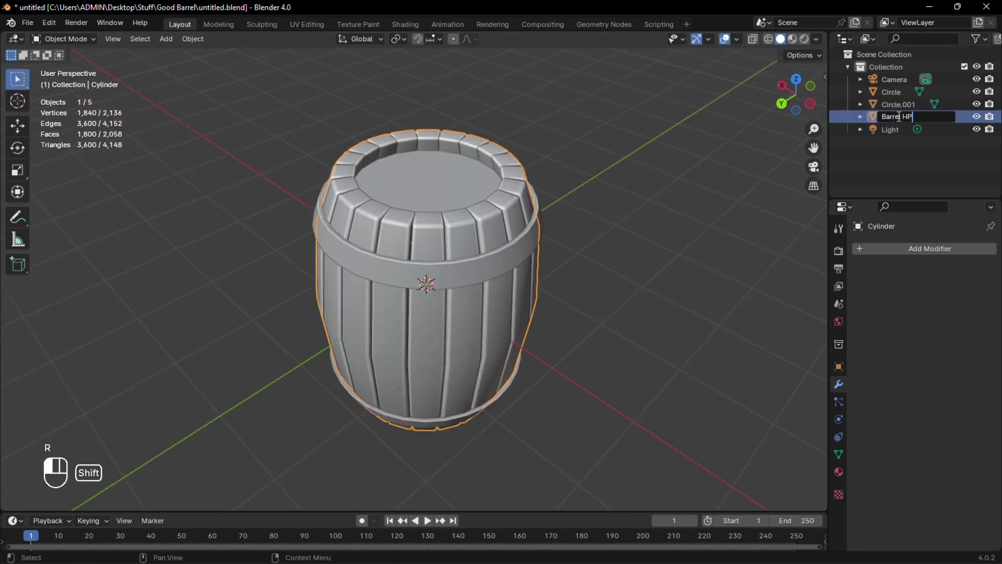
pyautogui.write('arrel HP')
pyautogui.press('Return')
# - Duplicate Barrel HP in place, name the copy Barrel LP, and hide Barrel HP
pyautogui.hotkey('shift', 'd')
pyautogui.rightClick(672, 163)
pyautogui.doubleClick(929, 92)
pyautogui.write('Barrel LP')
pyautogui.press('Return')
pyautogui.click(976, 80)
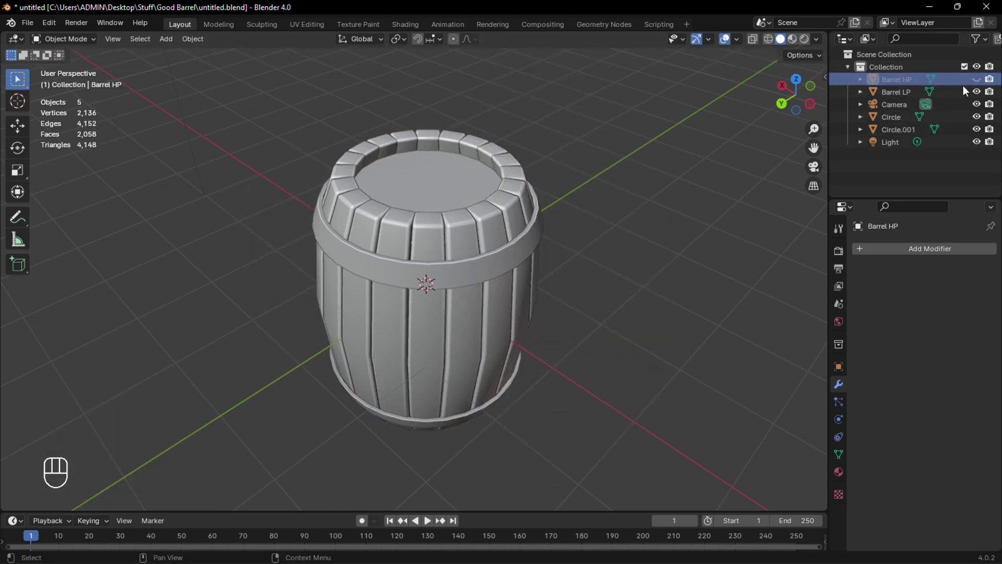
# - Add a Decimate modifier to Barrel LP with a ratio of 0.2
pyautogui.click(883, 251)
pyautogui.write('dec')
pyautogui.press('Return')
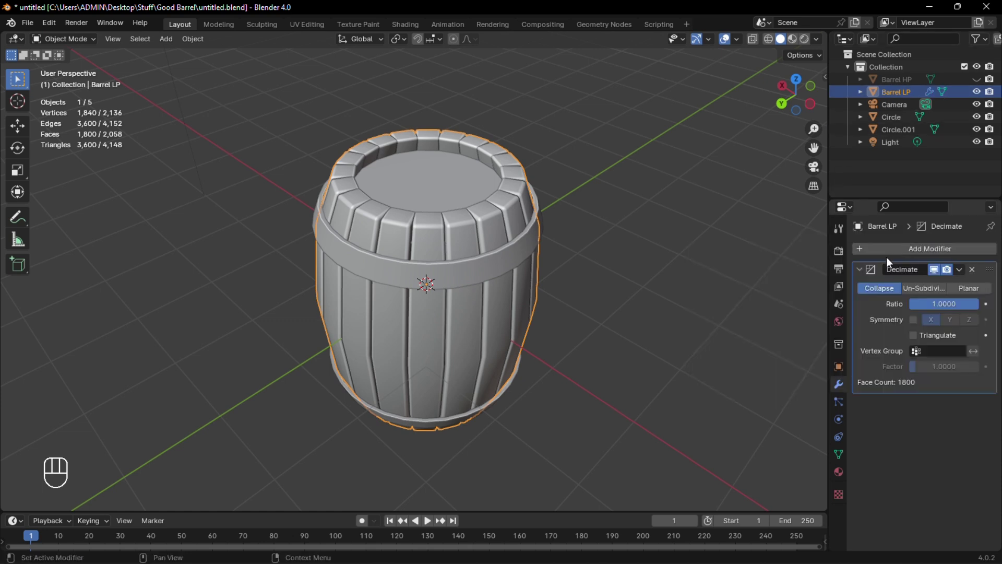
pyautogui.click(962, 304)
pyautogui.write('.2')
pyautogui.press('Return')
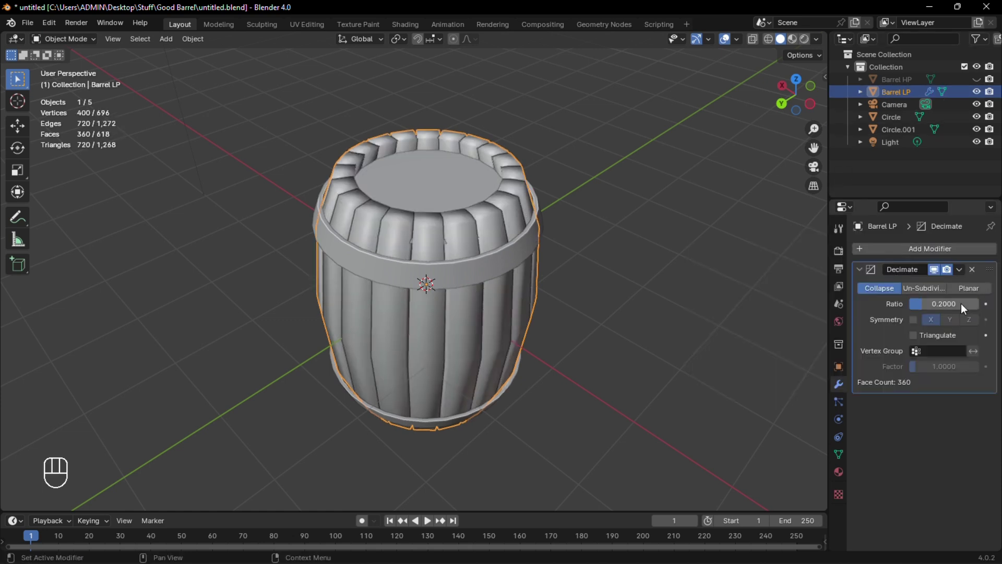
# - Inspect the decimated staves up close and set the Decimate ratio to 0.25
pyautogui.scroll(2, 334, 220)
pyautogui.moveTo(334, 220); pyautogui.dragTo(491, 284, button='middle')
pyautogui.scroll(1, 521, 242)
pyautogui.scroll(-3, 490, 284)
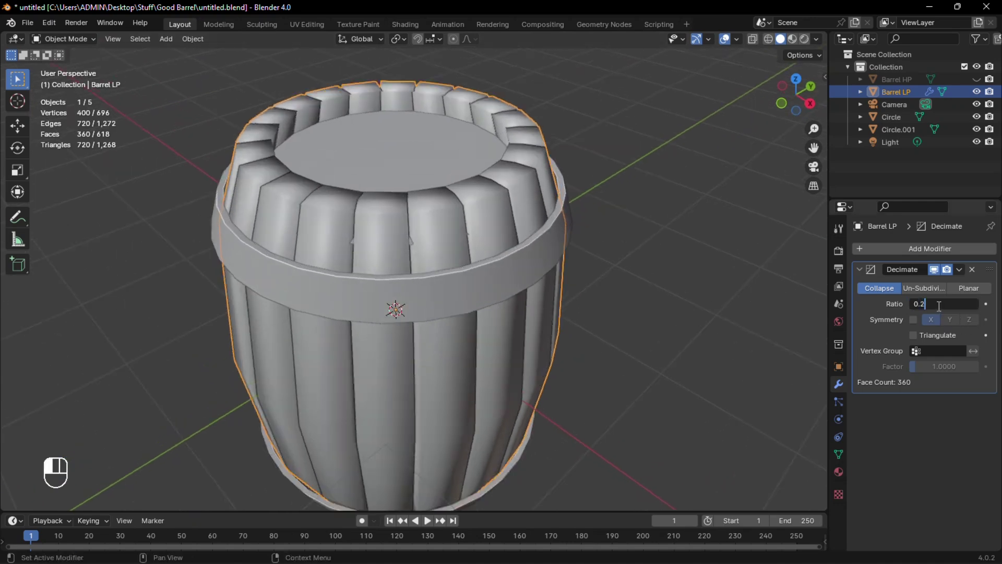
pyautogui.write('5')
pyautogui.press('Return')
# - Check the reduced staves from another side and apply the Decimate modifier to Barrel LP
pyautogui.moveTo(496, 224); pyautogui.dragTo(426, 233, button='middle')
pyautogui.scroll(-1, 449, 233)
pyautogui.click(493, 229)
pyautogui.scroll(1, 490, 219)
pyautogui.press('Tab')
pyautogui.press('s')
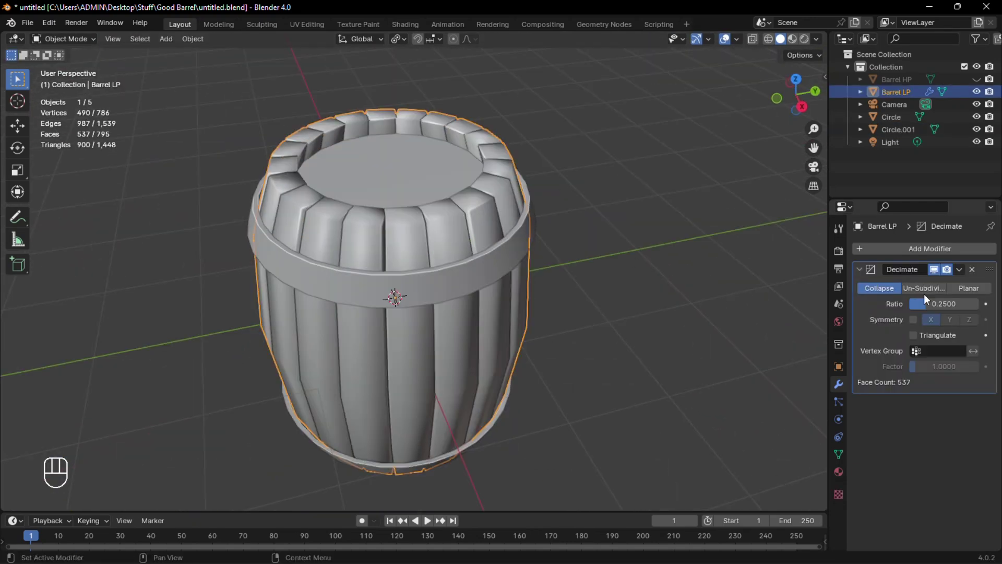
pyautogui.click(951, 265)
pyautogui.click(951, 279)
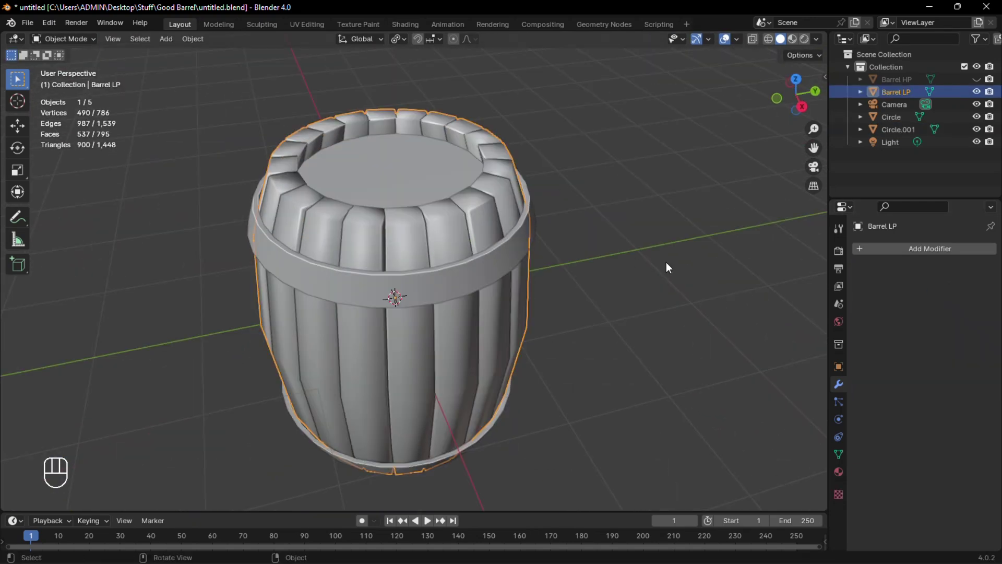
# - Parent the lids and the hoops to Barrel LP, and test the parenting by moving the barrel
pyautogui.click(413, 171)
pyautogui.keyDown('shift'); pyautogui.click(512, 247); pyautogui.keyUp('shift')
pyautogui.keyDown('shift'); pyautogui.click(525, 319); pyautogui.keyUp('shift')
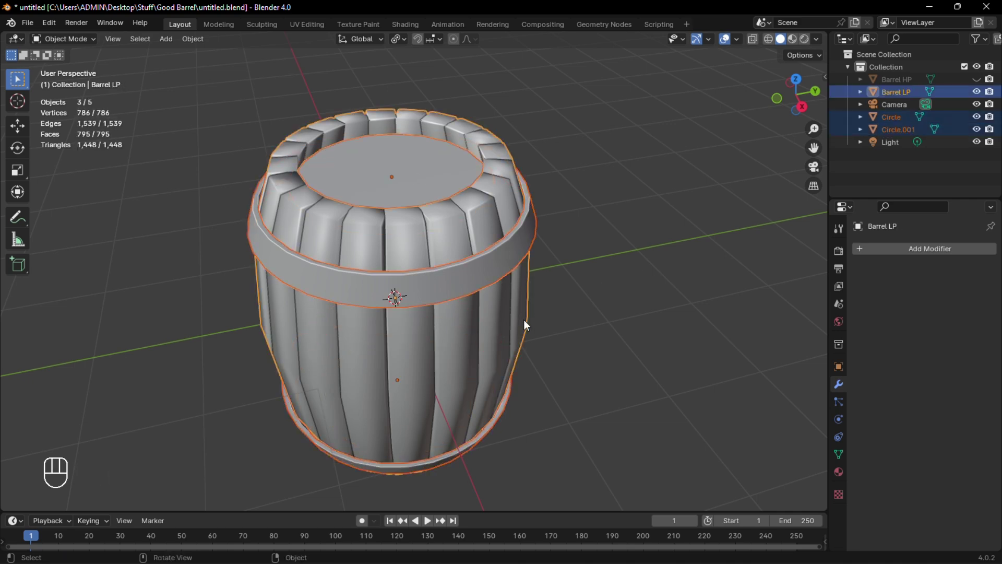
pyautogui.hotkey('ctrl', 'p')
pyautogui.click(524, 319)
pyautogui.click(482, 326)
pyautogui.scroll(-1, 482, 327)
pyautogui.press('g')
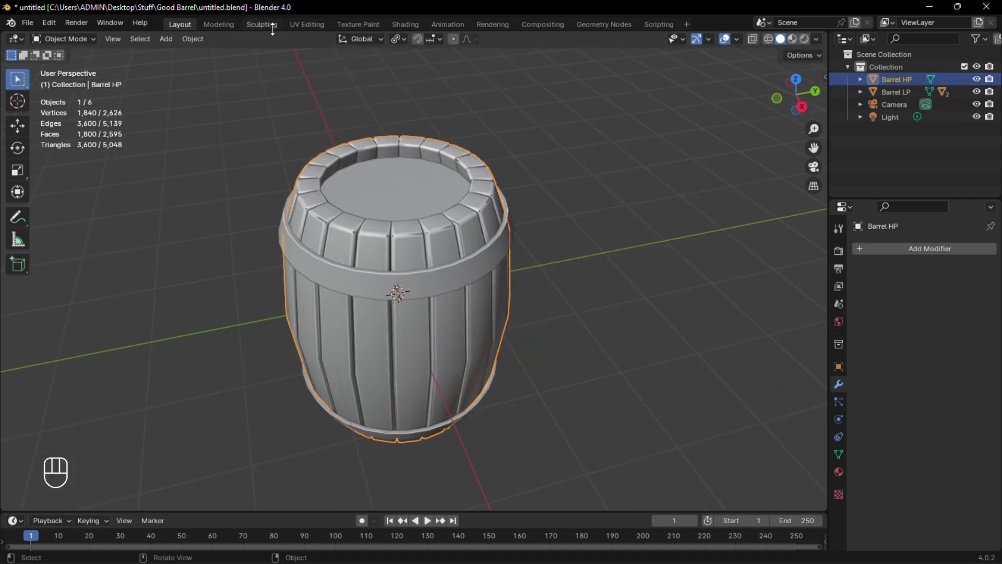
# - Switch to the UV Editing workspace and select all geometry of Barrel LP in Edit Mode, with Barrel HP hidden
pyautogui.click(293, 24)
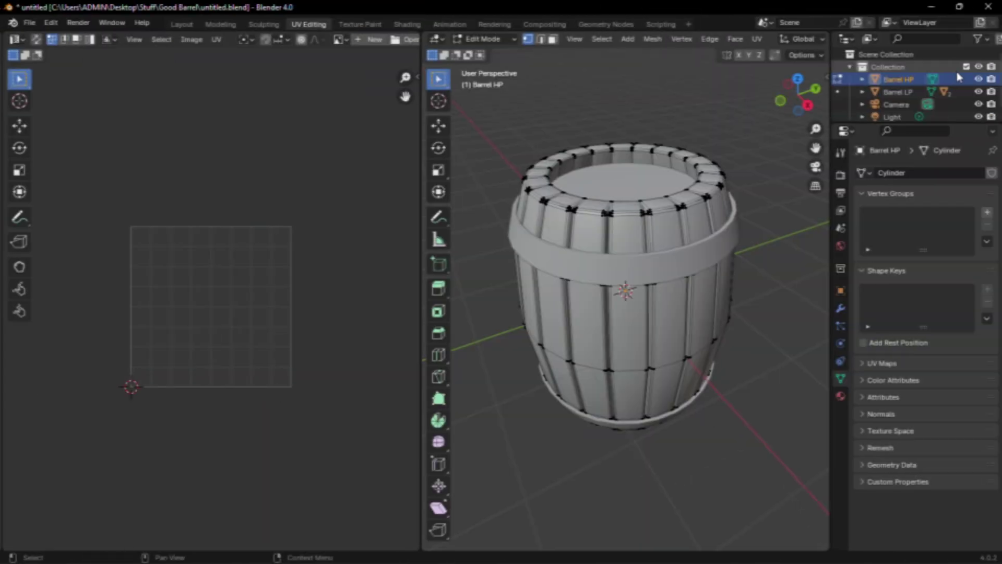
pyautogui.press('Tab')
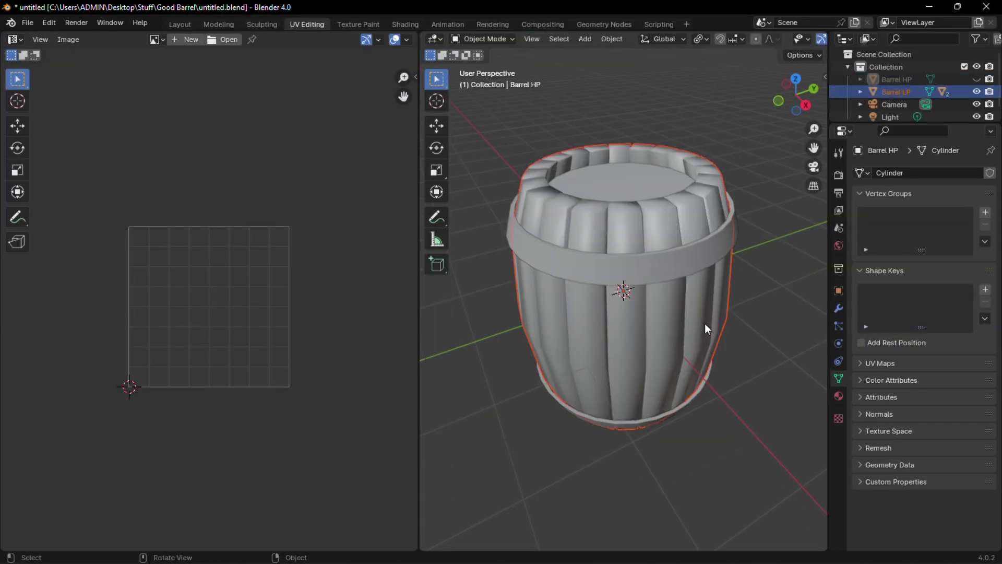
pyautogui.click(726, 322)
pyautogui.click(898, 91)
pyautogui.press('Tab')
pyautogui.press('a')
# - Unwrap Barrel LP with Smart UV Project using an island margin of 0.003, and review the UV islands
pyautogui.press('u')
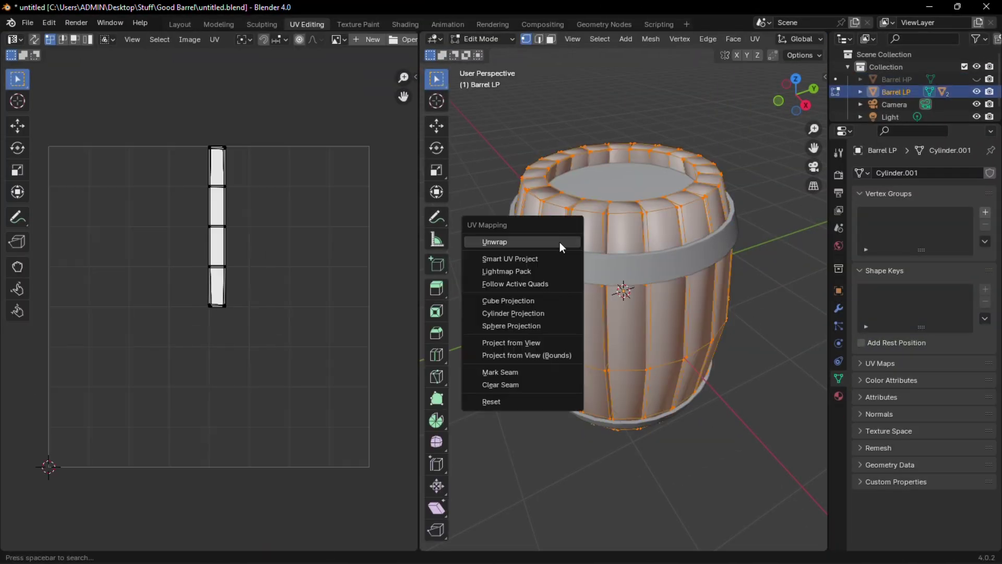
pyautogui.click(555, 258)
pyautogui.click(607, 311)
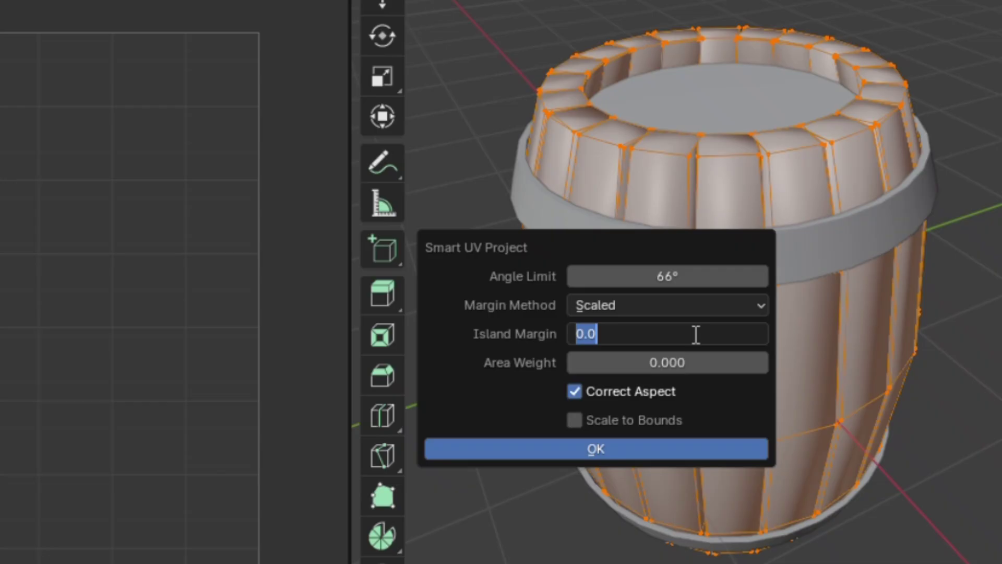
pyautogui.write('0.003')
pyautogui.press('Return')
pyautogui.press('Return')
pyautogui.scroll(7, 231, 324)
pyautogui.moveTo(238, 426); pyautogui.dragTo(245, 280, button='middle')
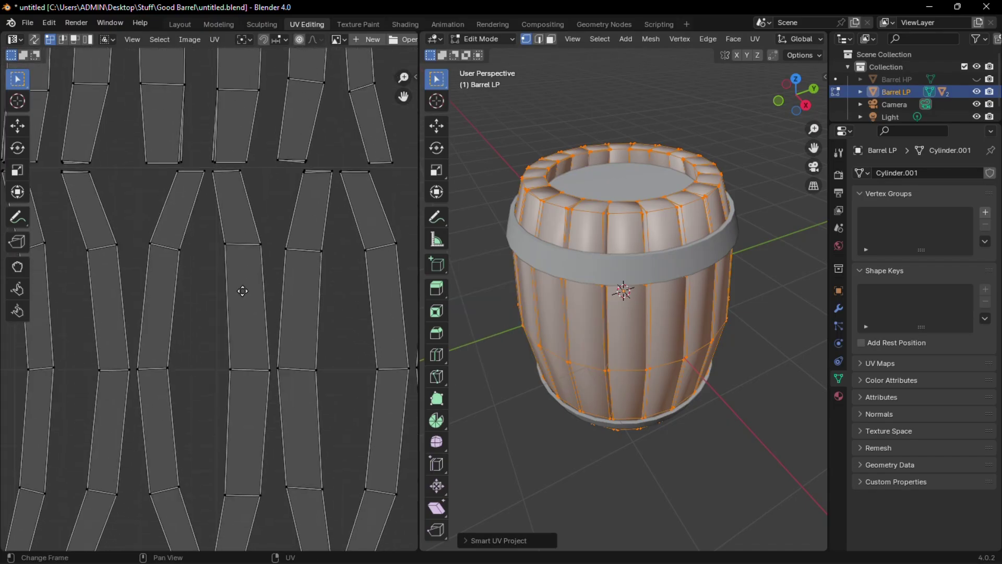
pyautogui.scroll(-7, 211, 304)
pyautogui.moveTo(192, 308); pyautogui.dragTo(192, 327, button='middle')
# - Switch to the Shading workspace and create a new material named Barrel for Barrel LP
pyautogui.click(400, 21)
pyautogui.click(505, 337)
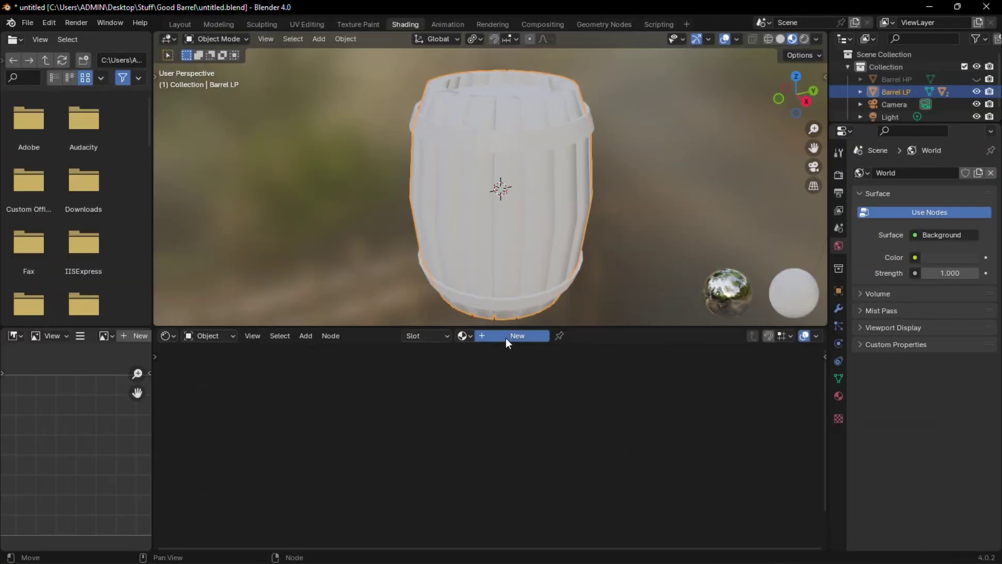
pyautogui.click(542, 337)
pyautogui.press('Home')
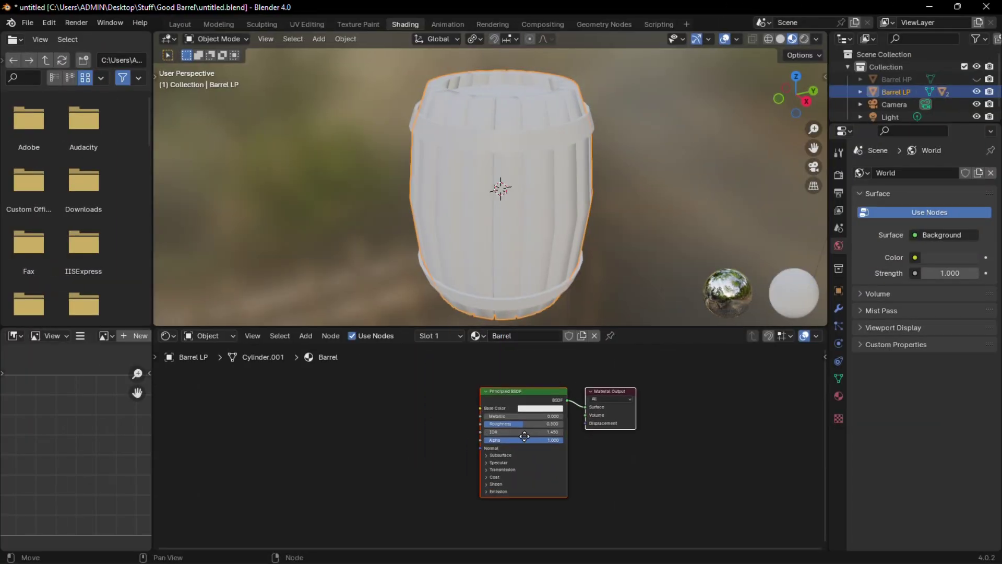
# - Add an Image Texture node to the Barrel material, beside the Principled BSDF node
pyautogui.hotkey('shift', 'a')
pyautogui.moveTo(305, 434)
pyautogui.write('ima')
pyautogui.press('Return')
pyautogui.click(288, 418)
# - Create a new blank 2048 × 2048 px image named Normal without alpha in the Image Texture node
pyautogui.click(324, 451)
pyautogui.click(345, 436)
pyautogui.write('Normal')
pyautogui.press('Tab')
pyautogui.write('2048')
pyautogui.press('Tab')
pyautogui.write('20')
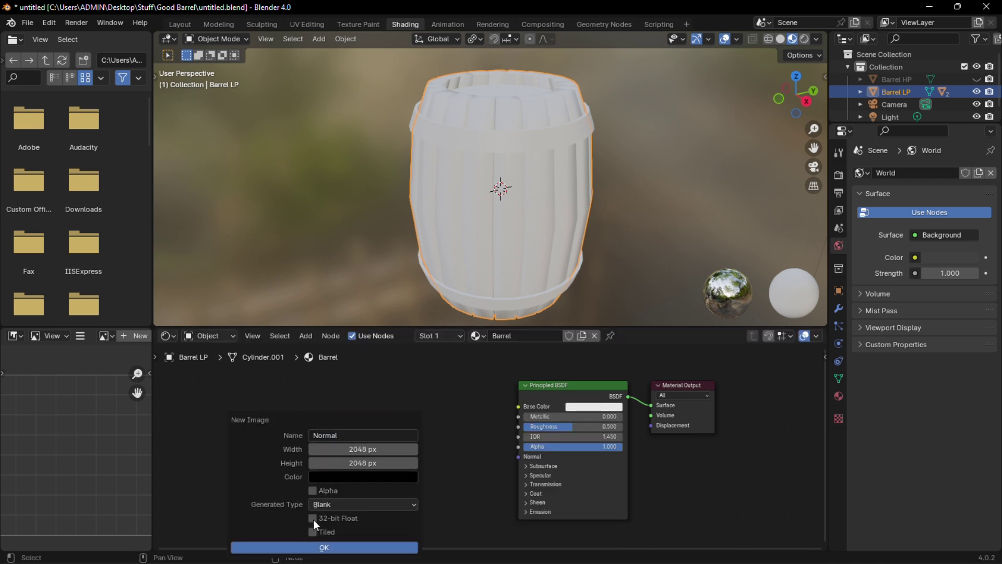
pyautogui.click(323, 547)
# - Set the Normal image's color space to Non-Color
pyautogui.scroll(3, 355, 525)
pyautogui.click(365, 508)
pyautogui.click(446, 451)
pyautogui.scroll(-2, 423, 459)
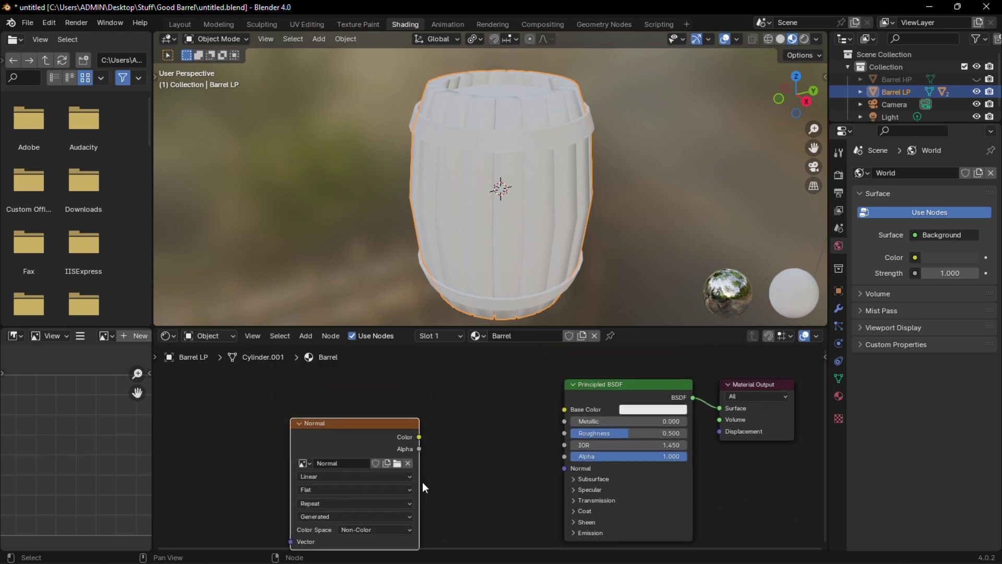
# - Unhide Barrel HP and select it together with Barrel LP, keeping Barrel LP as the active object
pyautogui.click(895, 80)
pyautogui.click(976, 79)
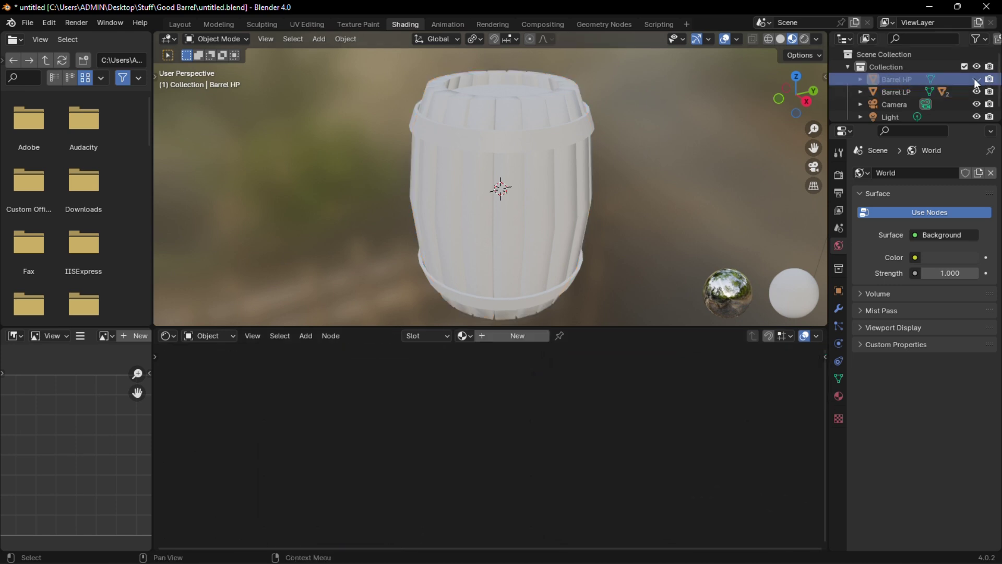
pyautogui.keyDown('ctrl'); pyautogui.click(901, 91); pyautogui.keyUp('ctrl')
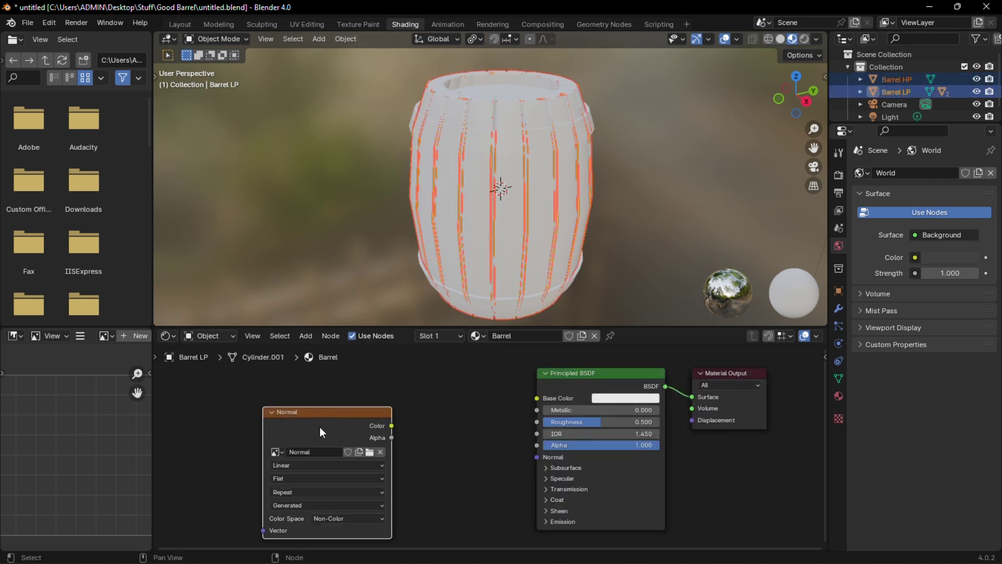
# - Set the render engine to Cycles with 16 max samples for both viewport and render
pyautogui.click(842, 173)
pyautogui.click(940, 173)
pyautogui.click(952, 220)
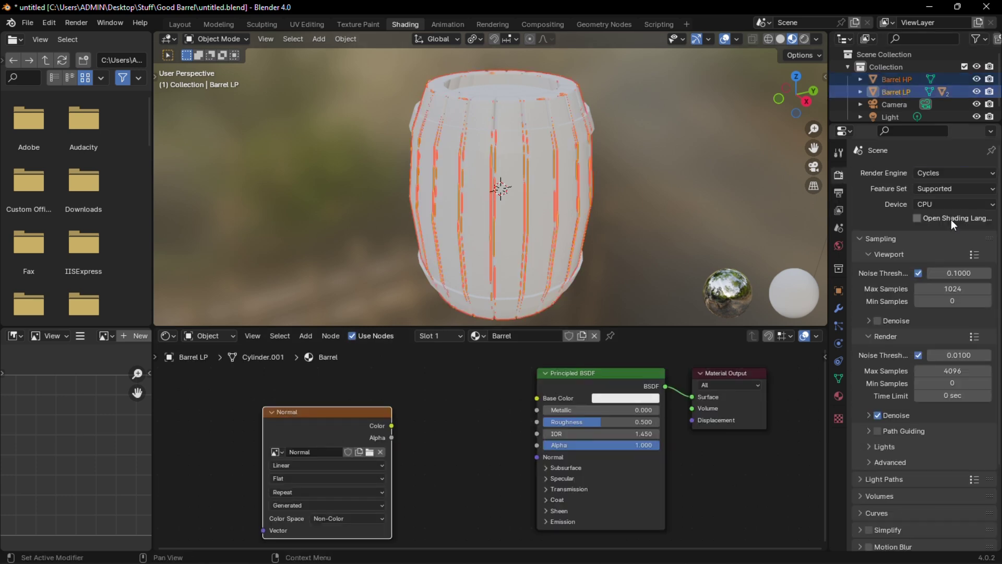
pyautogui.doubleClick(967, 290)
pyautogui.write('16')
pyautogui.doubleClick(948, 371)
pyautogui.write('16')
pyautogui.press('Return')
# - Expand the Bake settings and set the bake type to Normal
pyautogui.scroll(-5, 882, 412)
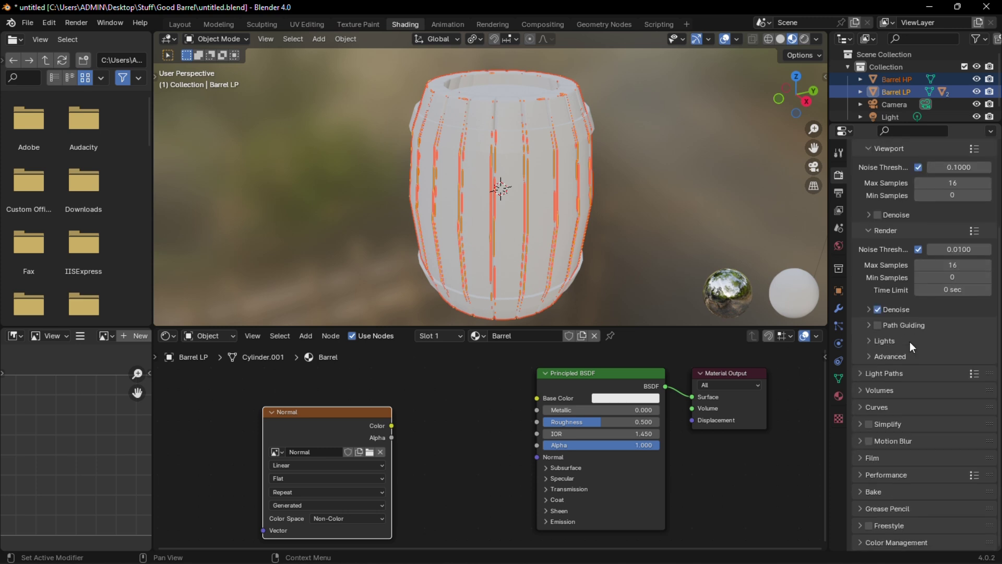
pyautogui.click(880, 491)
pyautogui.scroll(-10, 887, 469)
pyautogui.click(961, 341)
pyautogui.click(927, 412)
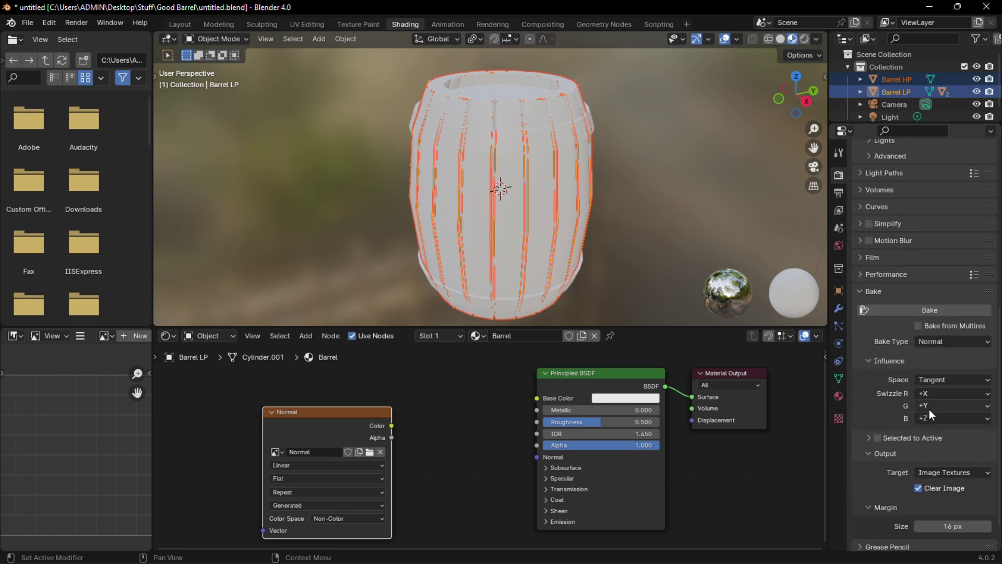
# - Enable Selected to Active baking with an extrusion of 0.03 m and bake the normal map
pyautogui.click(868, 437)
pyautogui.doubleClick(962, 421)
pyautogui.write('0.03')
pyautogui.press('Return')
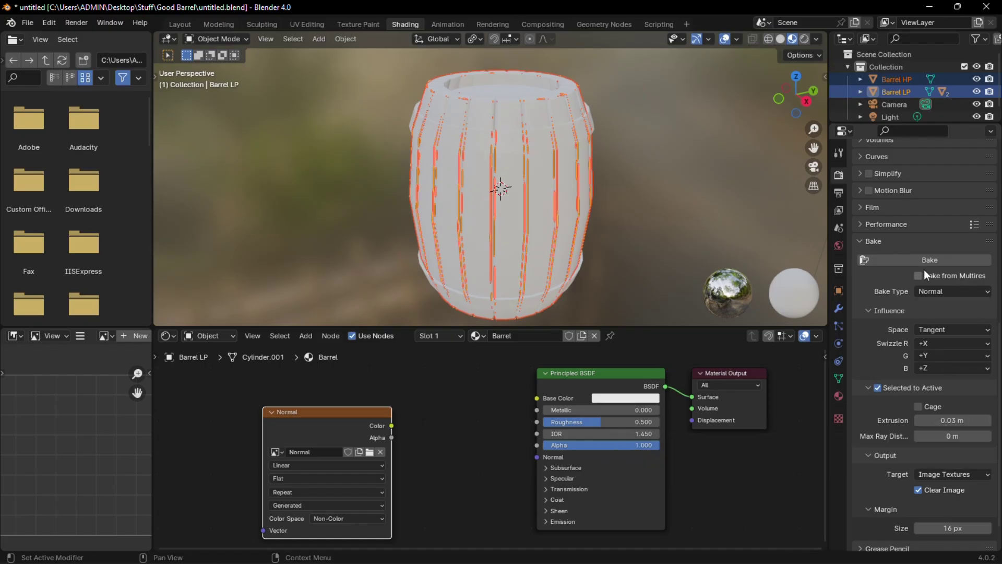
pyautogui.click(944, 260)
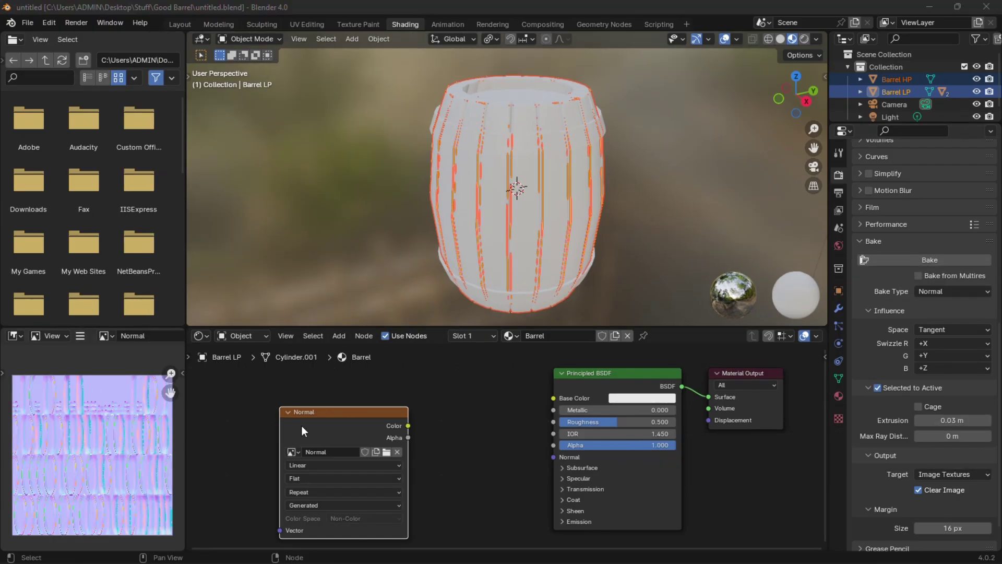
# - Hide Barrel HP and make Barrel LP the selected, active object
pyautogui.click(897, 79)
pyautogui.click(977, 79)
pyautogui.click(896, 92)
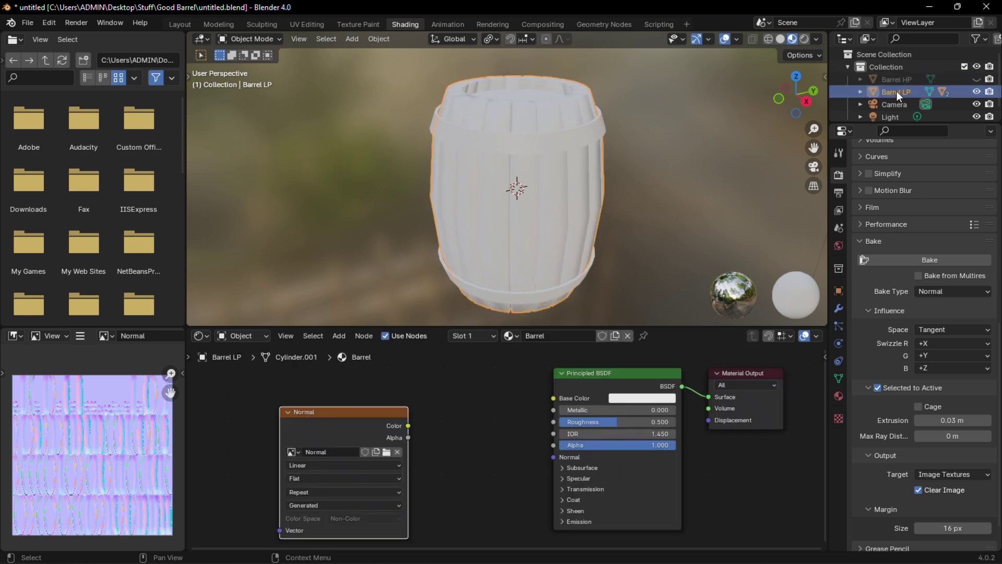
# - Connect the Normal image through a Normal Map node to the Principled BSDF's Normal input
pyautogui.moveTo(331, 412); pyautogui.dragTo(379, 455)
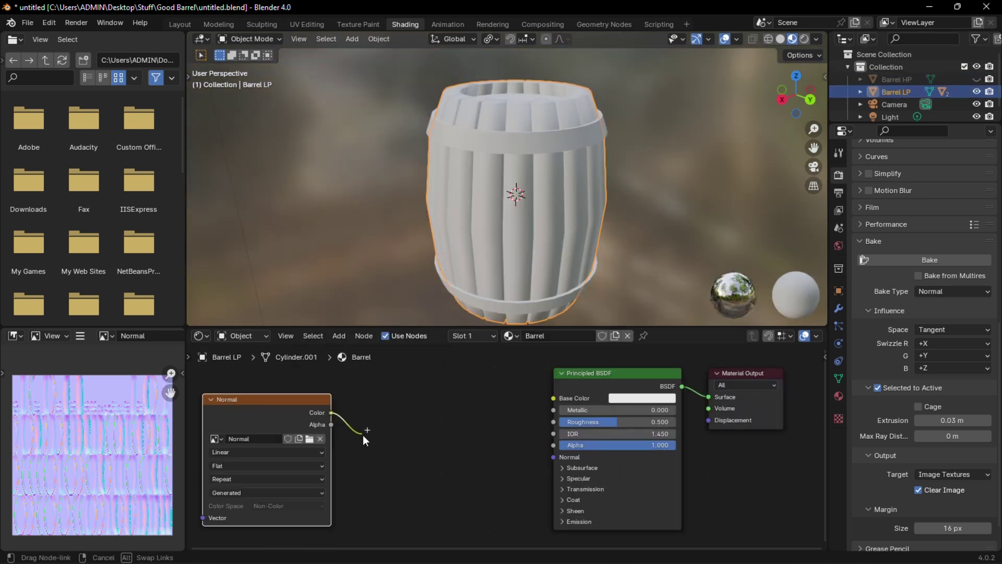
pyautogui.write('normal map')
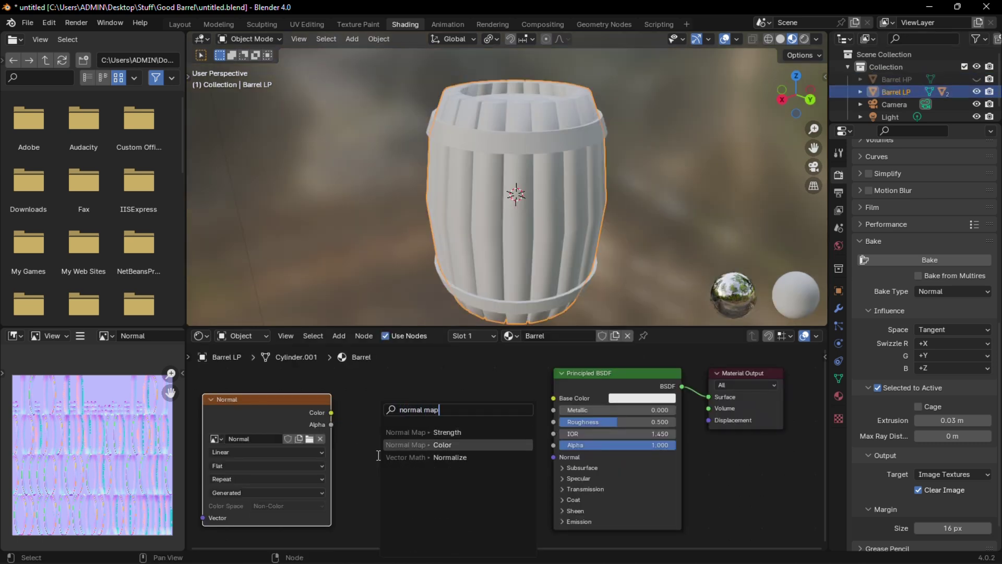
pyautogui.click(423, 445)
pyautogui.click(428, 447)
pyautogui.moveTo(470, 452); pyautogui.dragTo(554, 458)
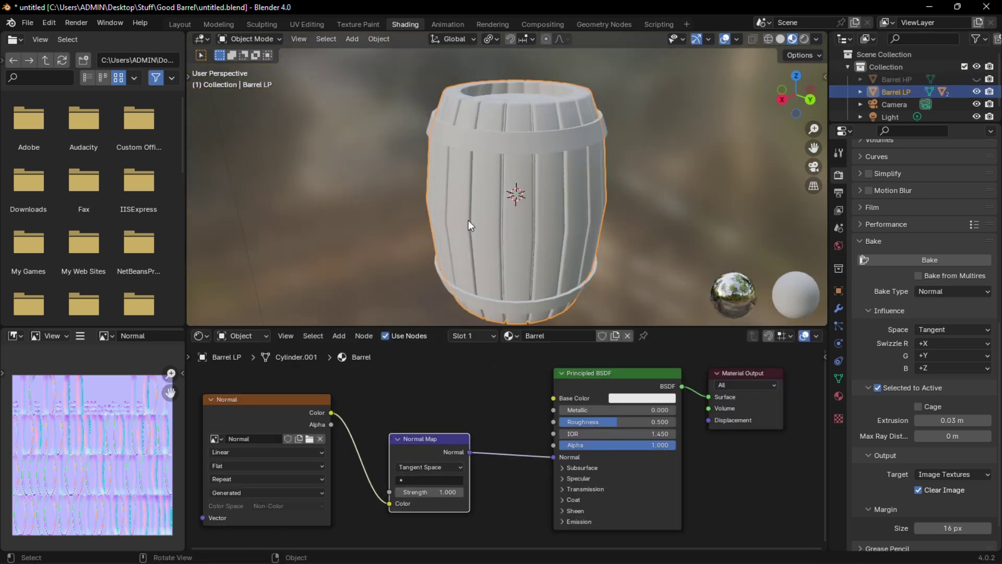
pyautogui.click(263, 397)
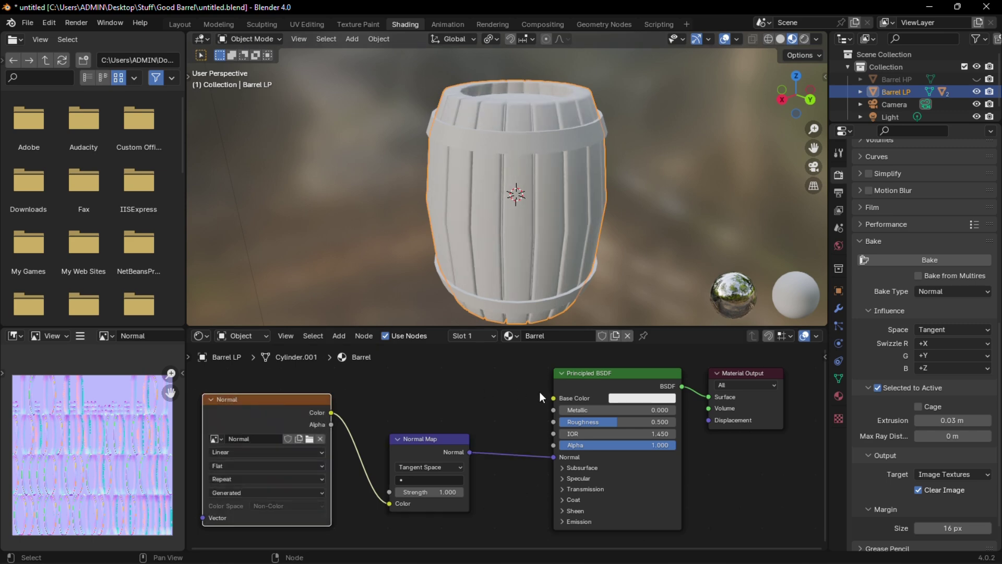
# - Add an Image Texture node to the Barrel material with a new 2048 px image named AO
pyautogui.scroll(-3, 565, 209)
pyautogui.scroll(2, 564, 213)
pyautogui.moveTo(459, 376); pyautogui.dragTo(557, 546, button='middle')
pyautogui.hotkey('shift', 'a')
pyautogui.write('ima')
pyautogui.press('Return')
pyautogui.click(375, 429)
pyautogui.click(378, 431)
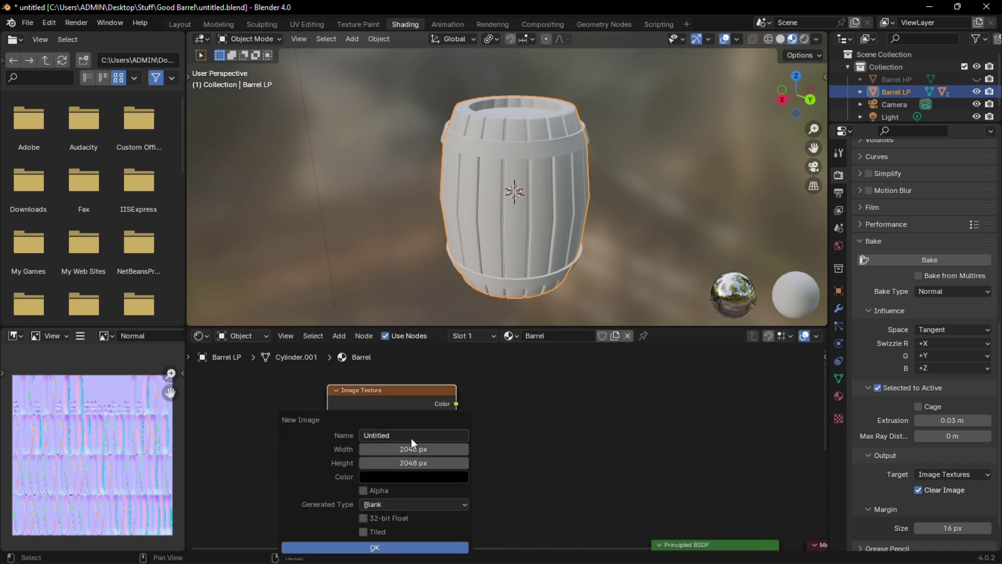
pyautogui.click(413, 435)
pyautogui.write('AO')
pyautogui.press('Return')
pyautogui.click(413, 496)
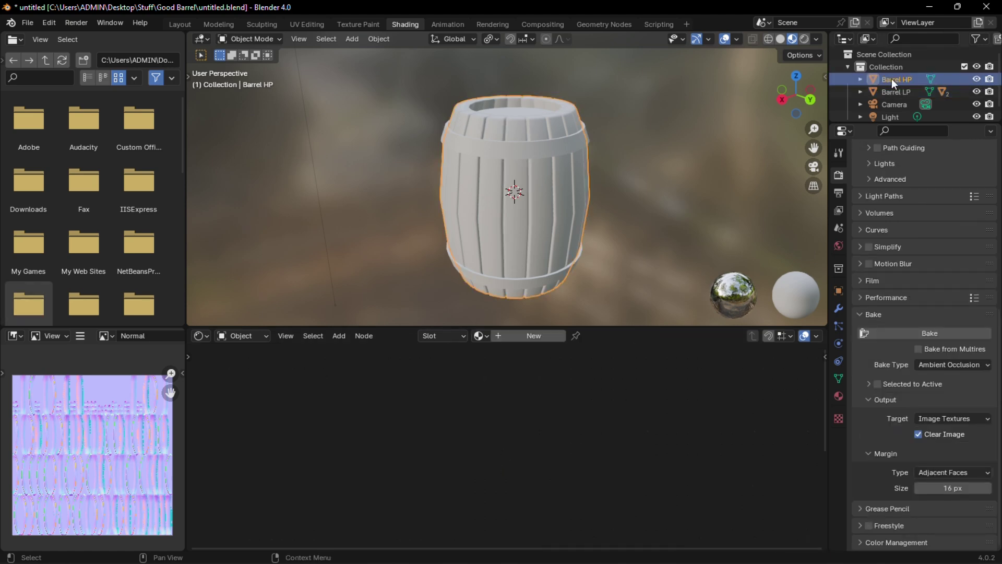
# - Select Barrel HP with Barrel LP active and bake Ambient Occlusion into the AO image with Selected to Active enabled
pyautogui.click(892, 79)
pyautogui.keyDown('ctrl'); pyautogui.click(895, 91); pyautogui.keyUp('ctrl')
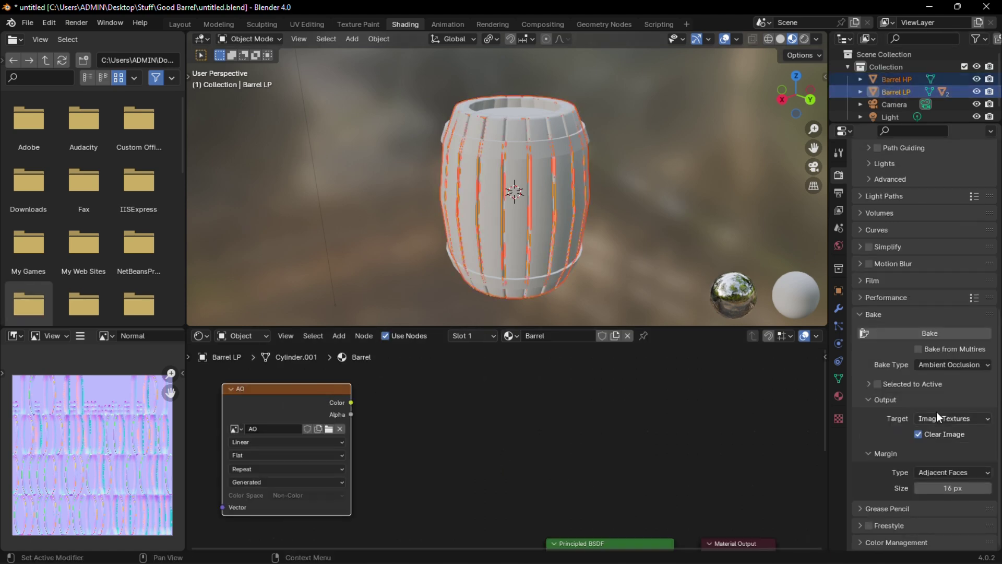
pyautogui.click(944, 365)
pyautogui.click(949, 393)
pyautogui.click(877, 384)
pyautogui.click(869, 384)
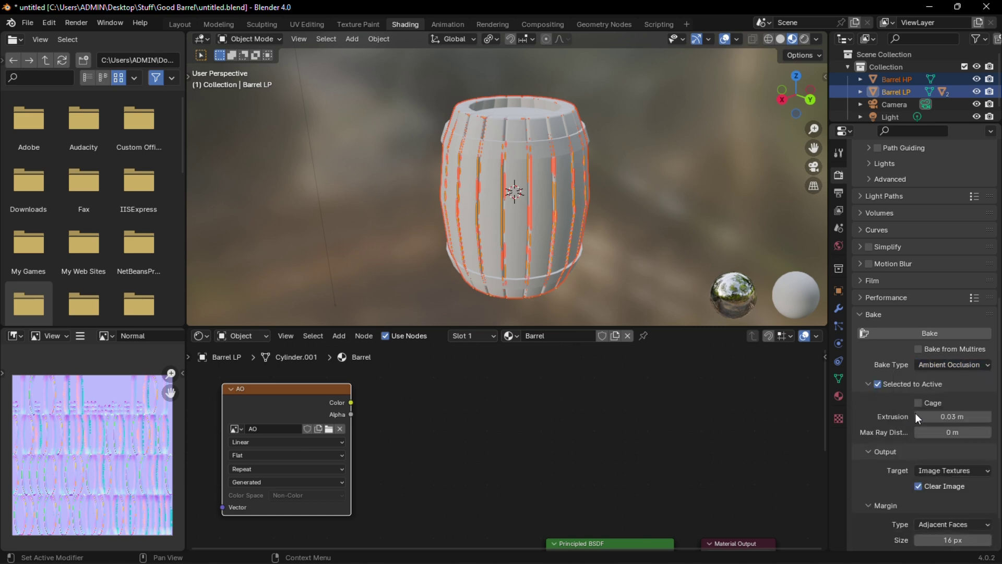
pyautogui.click(942, 332)
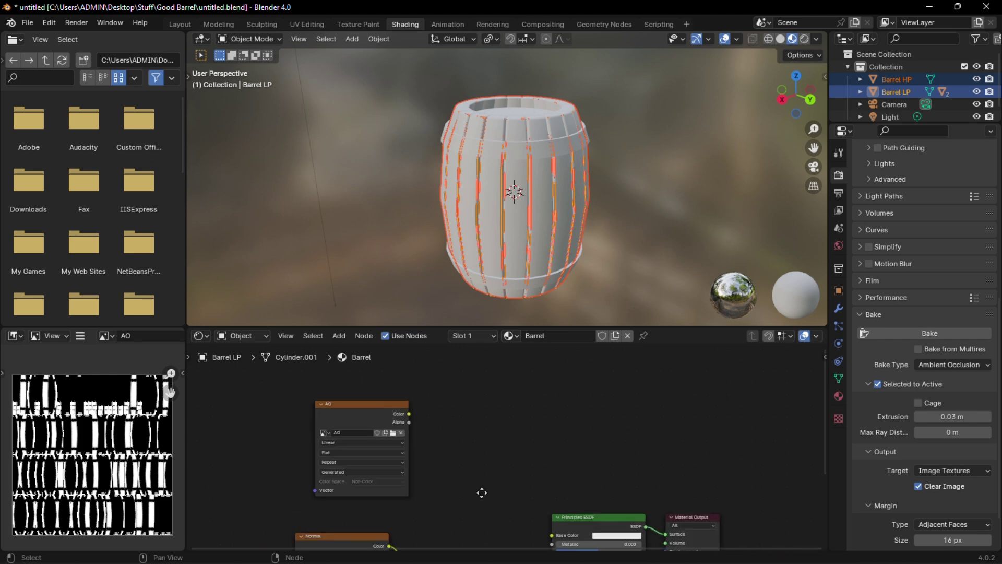
# - Connect the AO image to Base Color and toggle the node's muting to compare the shading
pyautogui.moveTo(480, 493); pyautogui.dragTo(504, 501)
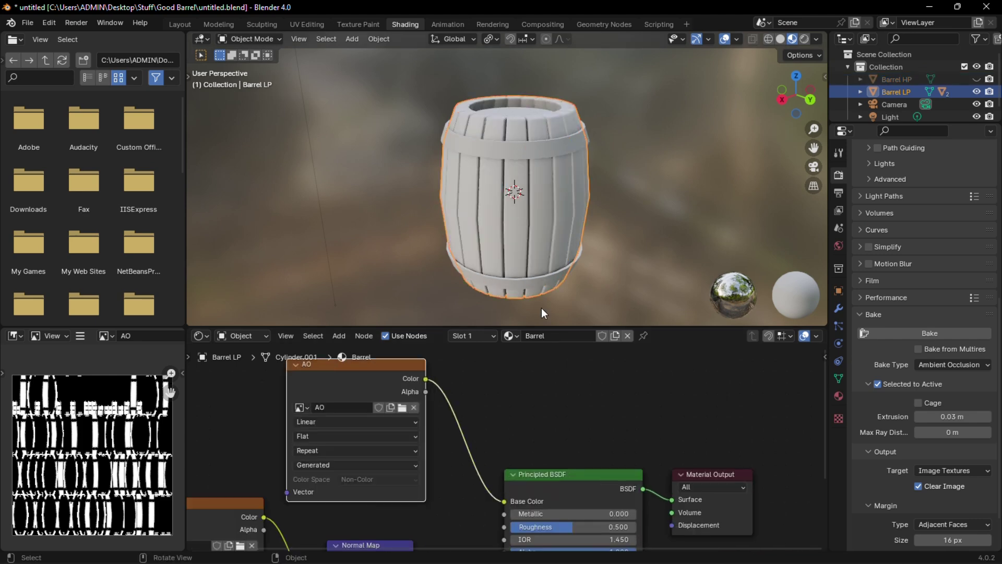
pyautogui.press('m')
pyautogui.press('m')
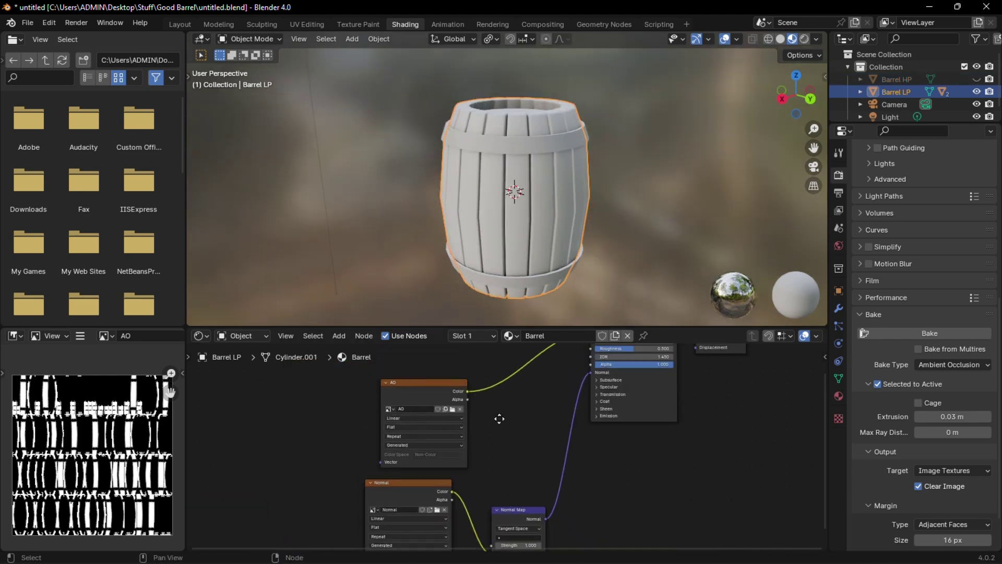
# - Add a Noise Texture with Texture Coordinate and Mapping nodes, using Object coordinates for the mapping vector
pyautogui.moveTo(499, 419); pyautogui.dragTo(518, 490, button='middle')
pyautogui.hotkey('shift', 'a')
pyautogui.write('no')
pyautogui.press('Return')
pyautogui.click(290, 402)
pyautogui.scroll(3, 295, 405)
pyautogui.moveTo(286, 395); pyautogui.dragTo(481, 395, button='middle')
pyautogui.hotkey('ctrl', 't')
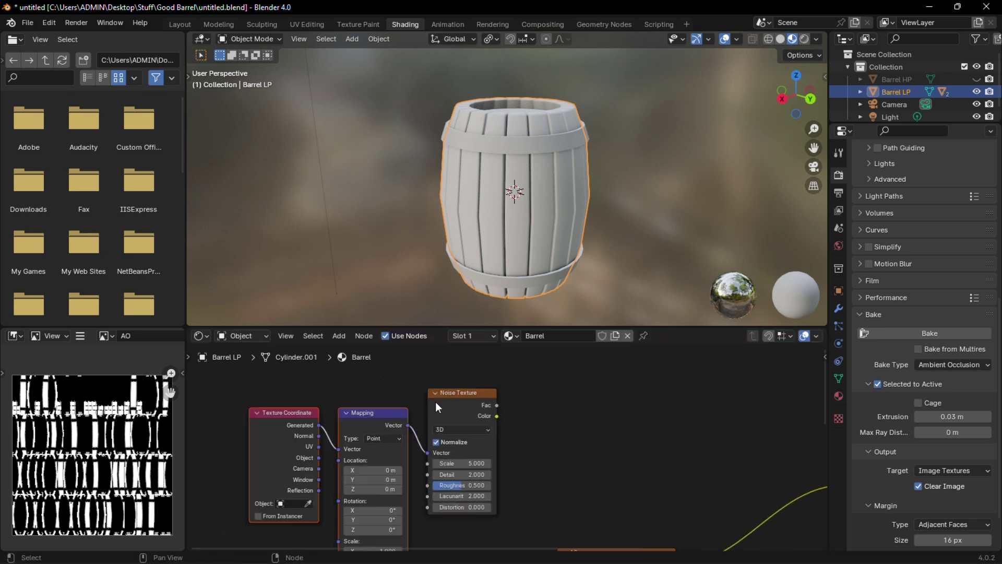
pyautogui.moveTo(319, 457); pyautogui.dragTo(338, 449)
pyautogui.moveTo(494, 414); pyautogui.dragTo(374, 409, button='middle')
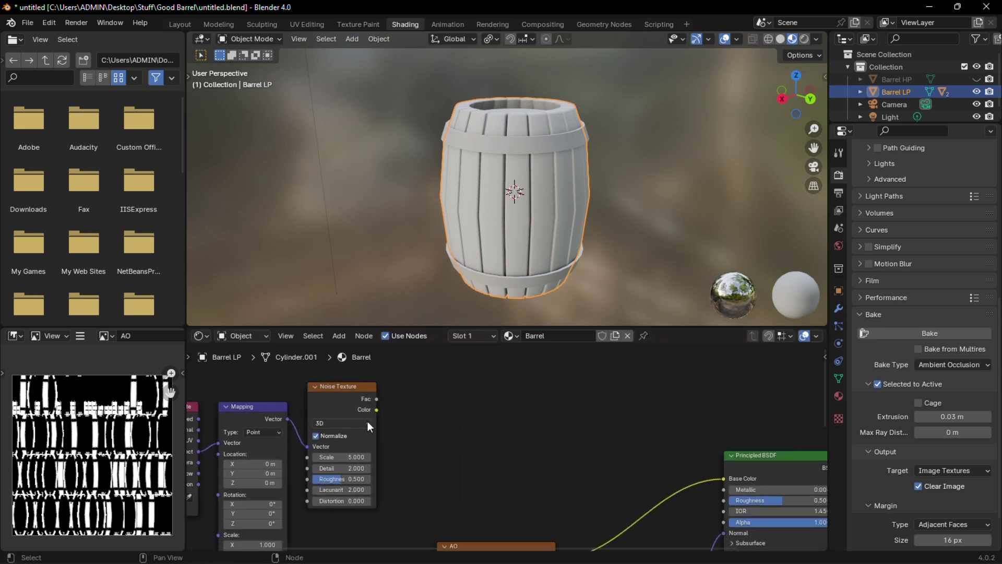
# - Run the Noise Texture's Fac output through a Color Ramp into the Principled BSDF's Base Color
pyautogui.moveTo(376, 409); pyautogui.dragTo(446, 435)
pyautogui.write('ramp')
pyautogui.press('Return')
pyautogui.click(571, 443)
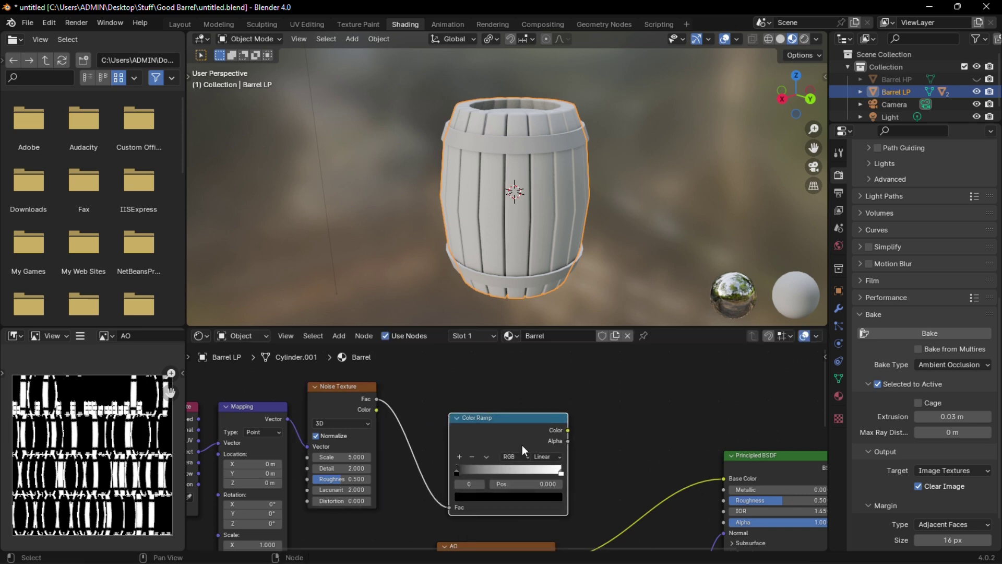
pyautogui.moveTo(568, 430); pyautogui.dragTo(724, 478)
pyautogui.scroll(1, 389, 479)
# - Color the ramp's end stop light reddish brown and its start stop dark brown for a wood look
pyautogui.click(575, 479)
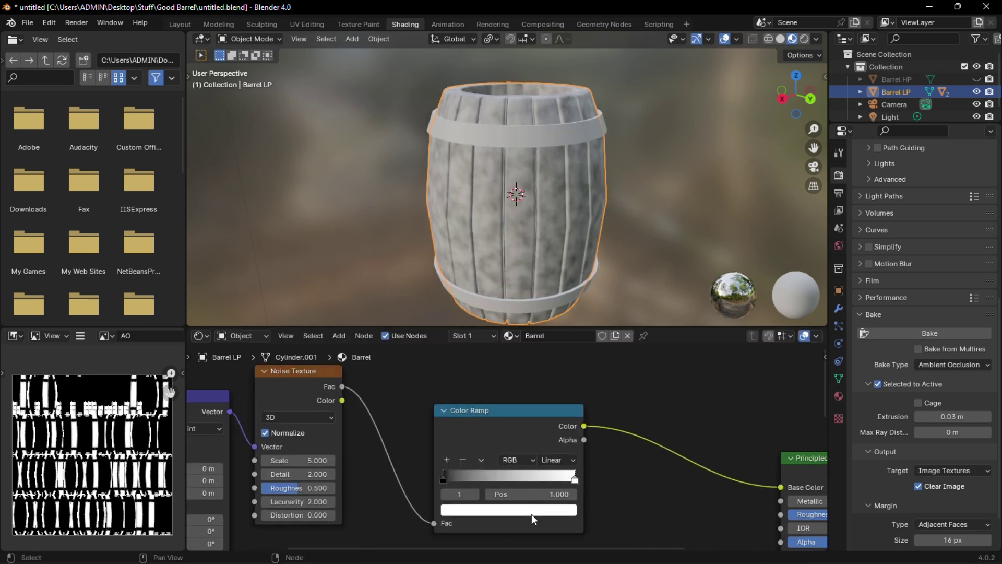
pyautogui.click(531, 514)
pyautogui.click(518, 397)
pyautogui.click(445, 480)
pyautogui.click(474, 511)
pyautogui.click(566, 454)
pyautogui.click(575, 479)
pyautogui.click(524, 511)
pyautogui.moveTo(567, 349); pyautogui.dragTo(566, 387)
pyautogui.click(567, 390)
# - Set the Mapping node's type to Vector and its Z scale to -0.200 to stretch the grain vertically
pyautogui.moveTo(322, 471); pyautogui.dragTo(511, 449, button='middle')
pyautogui.moveTo(517, 292); pyautogui.dragTo(517, 275, button='middle')
pyautogui.scroll(2, 444, 470)
pyautogui.moveTo(386, 517); pyautogui.dragTo(474, 512, button='middle')
pyautogui.click(477, 400)
pyautogui.click(462, 447)
pyautogui.moveTo(465, 533); pyautogui.dragTo(433, 533)
# - Set the Noise Texture's scale to 6.400, roughness to 0.100 and distortion to 0.700
pyautogui.moveTo(521, 268); pyautogui.dragTo(527, 241, button='middle')
pyautogui.moveTo(588, 435)
pyautogui.mouseDown()
pyautogui.moveTo(577, 436)
pyautogui.moveTo(595, 436)
pyautogui.mouseUp()
pyautogui.moveTo(588, 467); pyautogui.dragTo(553, 467)
pyautogui.moveTo(587, 499); pyautogui.dragTo(593, 499)
pyautogui.moveTo(522, 272); pyautogui.dragTo(610, 255, button='middle')
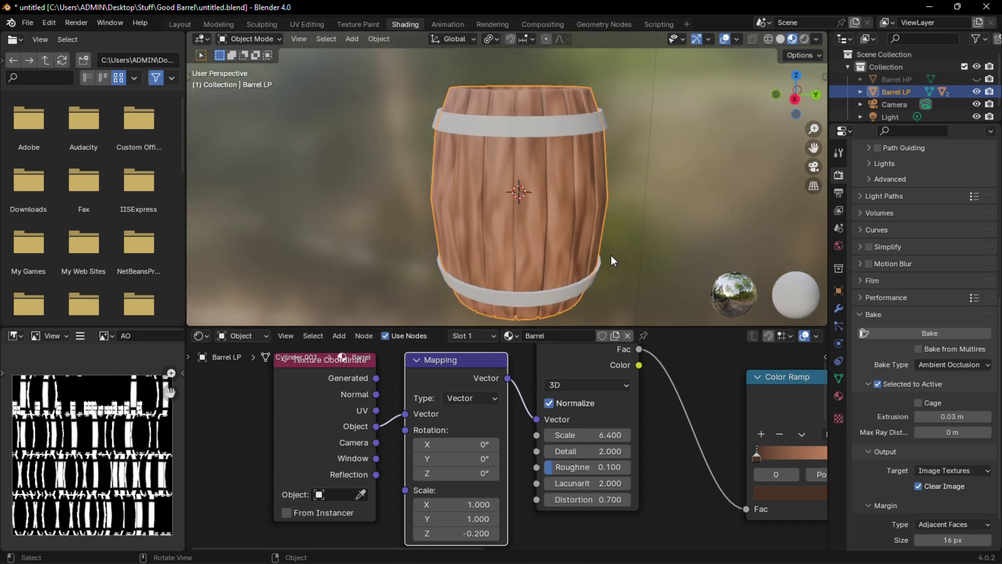
# - Add an Image Texture node to the Barrel material with a new image named Diffuse
pyautogui.scroll(-1, 612, 256)
pyautogui.scroll(-6, 645, 416)
pyautogui.moveTo(644, 415); pyautogui.dragTo(499, 464, button='middle')
pyautogui.hotkey('shift', 'a')
pyautogui.write('im')
pyautogui.press('Return')
pyautogui.click(364, 394)
pyautogui.scroll(3, 384, 420)
pyautogui.click(392, 430)
pyautogui.click(423, 436)
pyautogui.write('Diffuse')
pyautogui.press('Return')
pyautogui.click(397, 548)
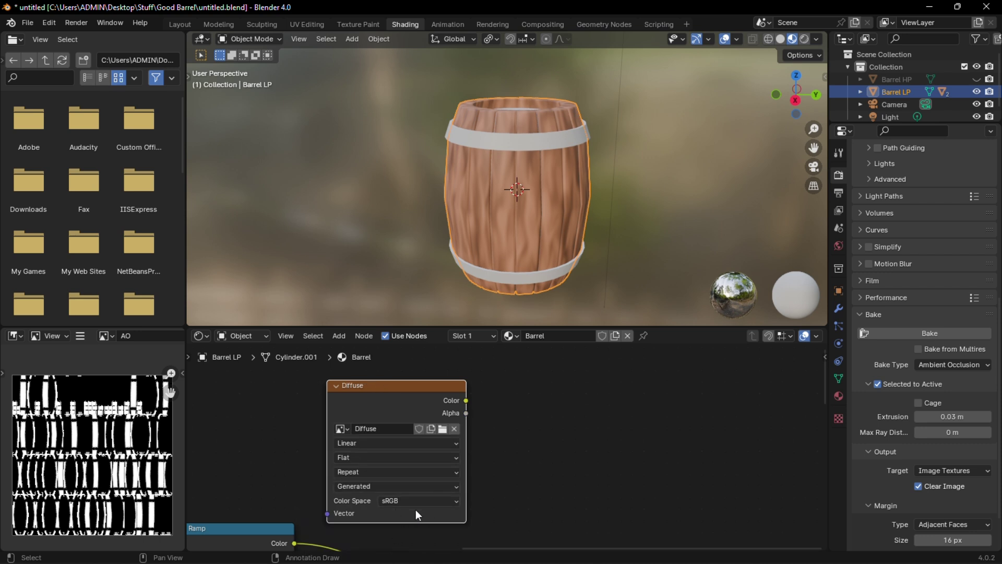
# - Bake the Diffuse type with only the Color contribution and Selected to Active disabled
pyautogui.click(929, 364)
pyautogui.click(923, 499)
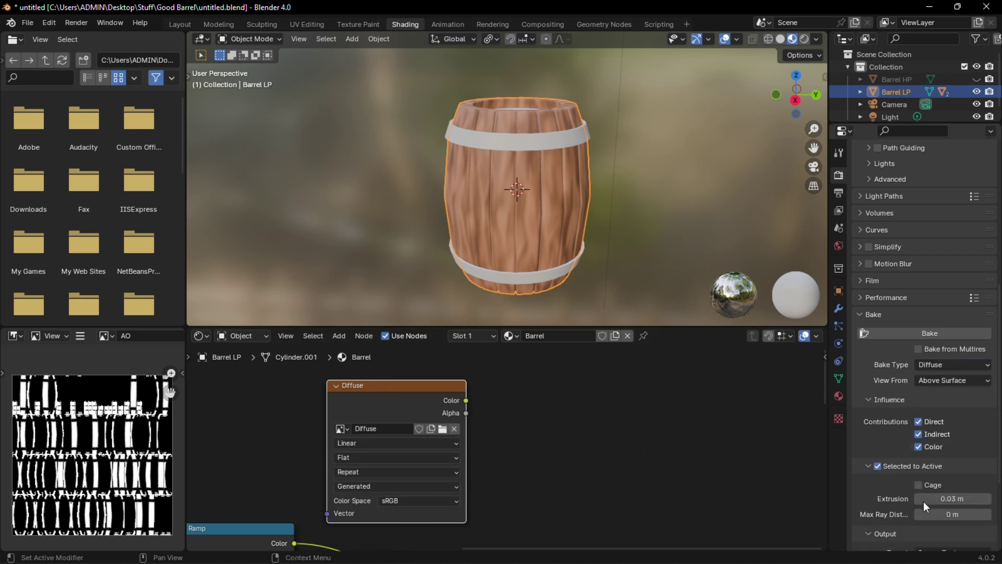
pyautogui.click(877, 465)
pyautogui.click(870, 466)
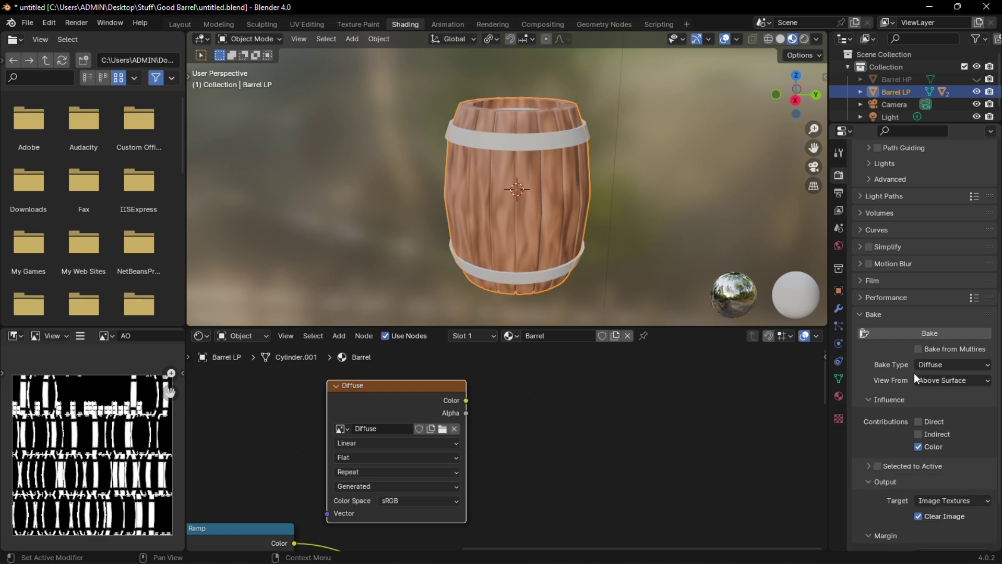
pyautogui.click(930, 333)
# - Delete the coordinate, mapping, noise and Color Ramp nodes and connect the baked Diffuse image to Base Color
pyautogui.moveTo(629, 507); pyautogui.dragTo(328, 496)
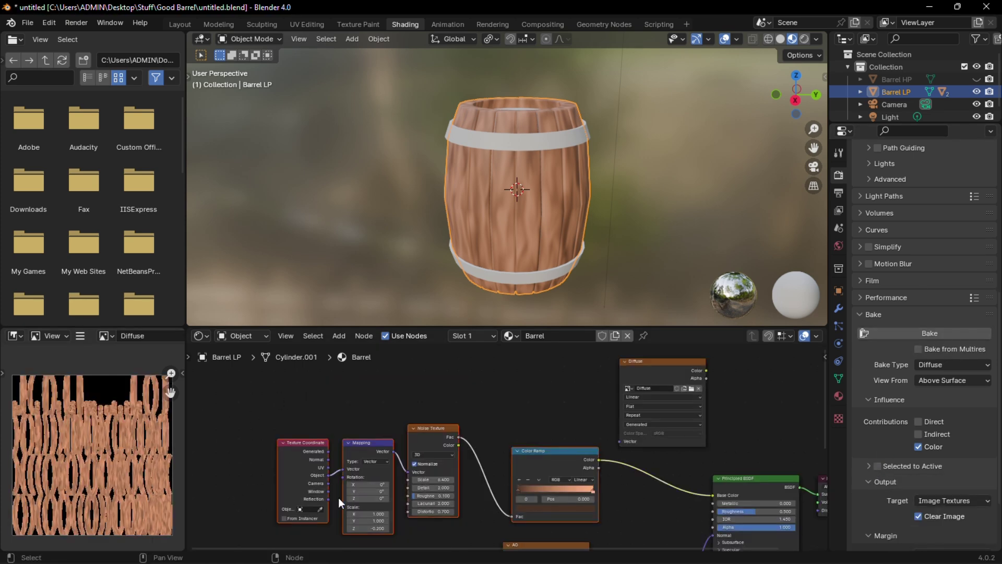
pyautogui.press('x')
pyautogui.moveTo(645, 367); pyautogui.dragTo(505, 423)
pyautogui.press('Home')
pyautogui.moveTo(400, 399); pyautogui.dragTo(599, 490)
pyautogui.moveTo(410, 460); pyautogui.dragTo(407, 455)
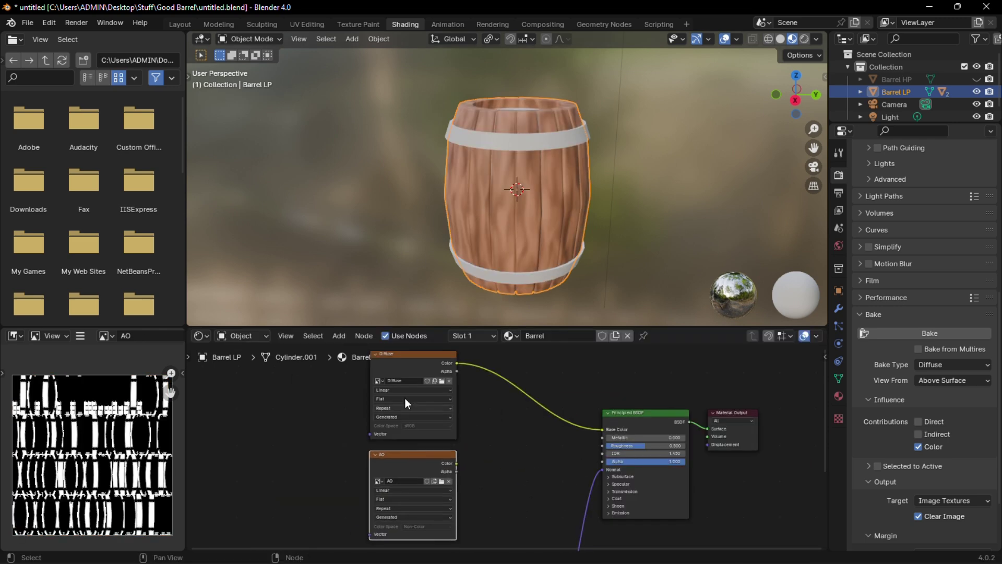
# - Reroute the Diffuse image's link from Base Color into a new Mix Color node
pyautogui.click(408, 354)
pyautogui.click(411, 455)
pyautogui.click(415, 355)
pyautogui.click(416, 452)
pyautogui.scroll(1, 489, 423)
pyautogui.moveTo(573, 444); pyautogui.dragTo(434, 408)
pyautogui.write('mix color')
pyautogui.press('Return')
pyautogui.click(449, 410)
# - Connect the AO image to the mix node's B input and set its blend mode to Multiply
pyautogui.scroll(5, 524, 480)
pyautogui.moveTo(347, 487); pyautogui.dragTo(413, 490)
pyautogui.click(464, 416)
pyautogui.click(450, 161)
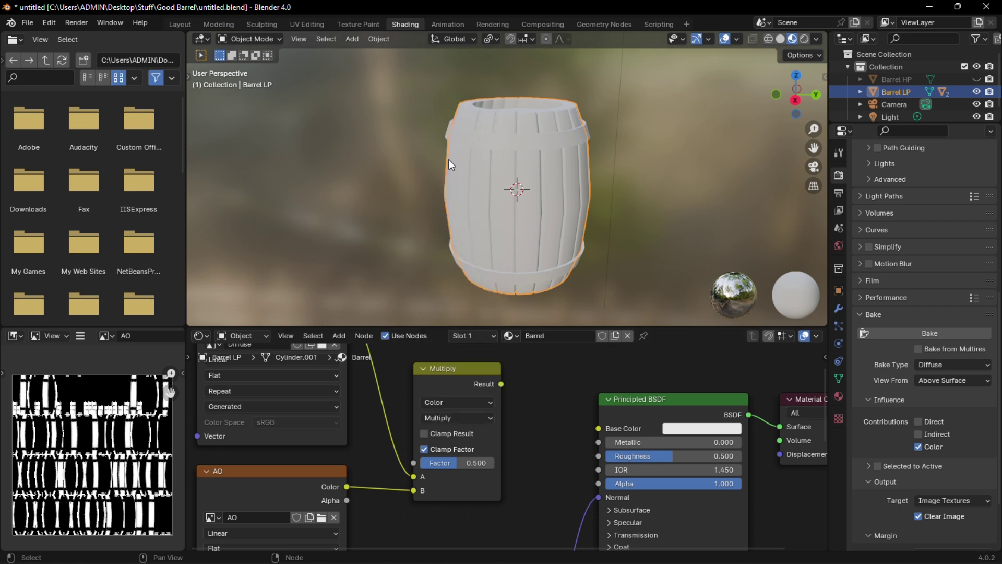
# - Feed the Multiply result into Base Color at a factor of 1.000 and save the project
pyautogui.moveTo(501, 384); pyautogui.dragTo(598, 428)
pyautogui.moveTo(459, 463); pyautogui.dragTo(493, 463)
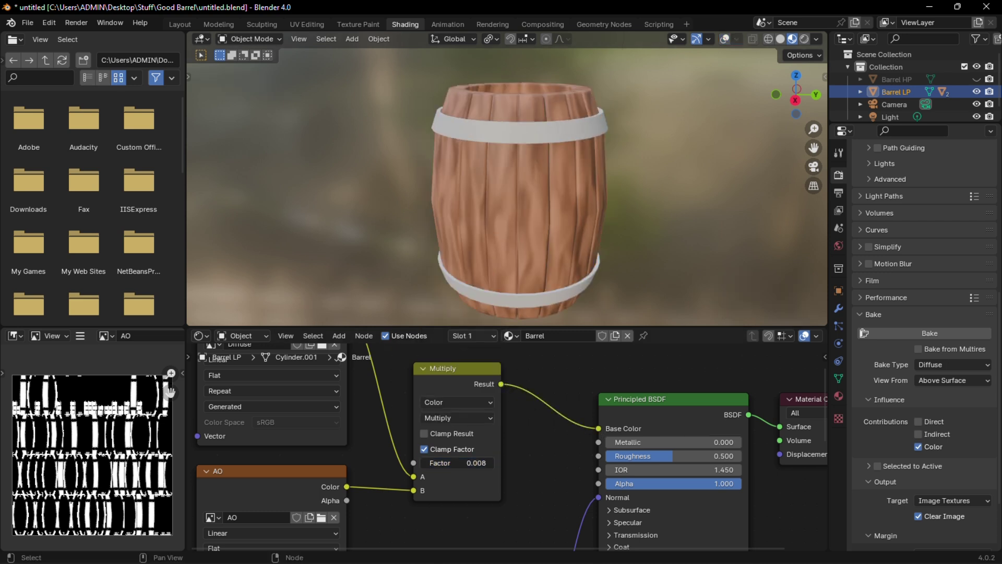
pyautogui.moveTo(420, 463); pyautogui.dragTo(494, 463)
pyautogui.scroll(-2, 470, 447)
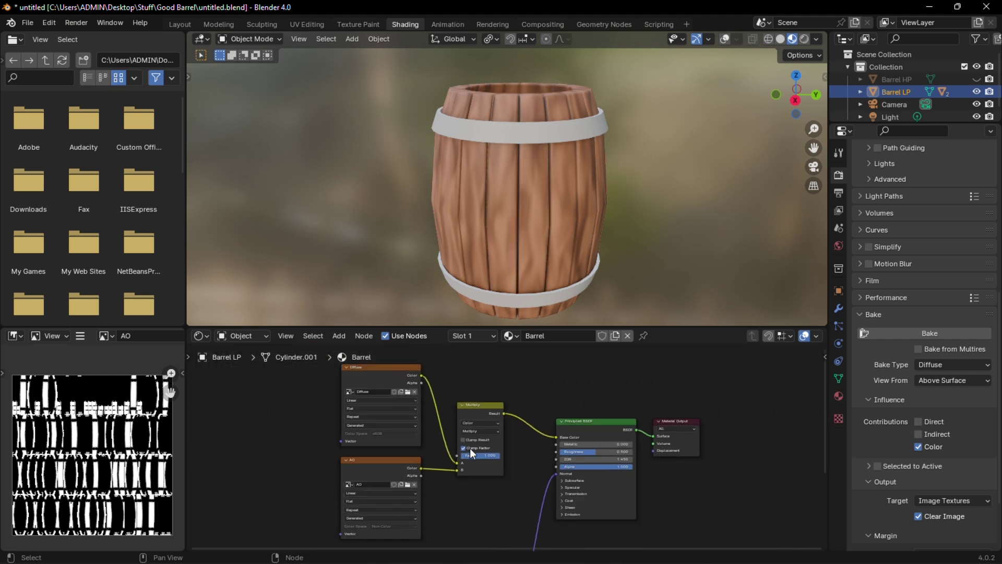
pyautogui.hotkey('ctrl', 's')
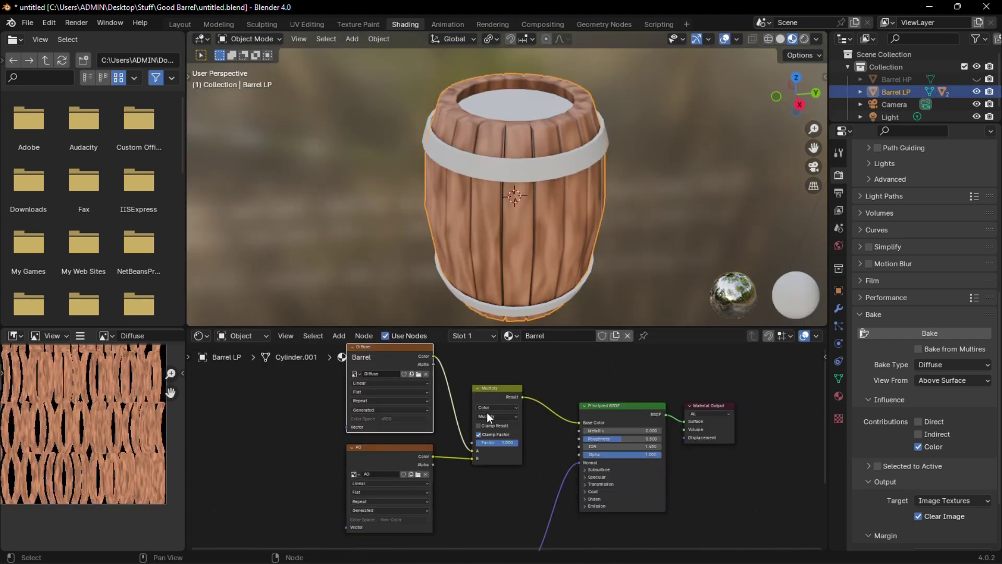
# - Add an Image Texture node with a new image named Final Diffuse and bake the combined diffuse color into it
pyautogui.moveTo(487, 413); pyautogui.dragTo(546, 433, button='middle')
pyautogui.moveTo(374, 361); pyautogui.dragTo(580, 524)
pyautogui.moveTo(381, 371); pyautogui.dragTo(577, 520)
pyautogui.hotkey('shift', 'a')
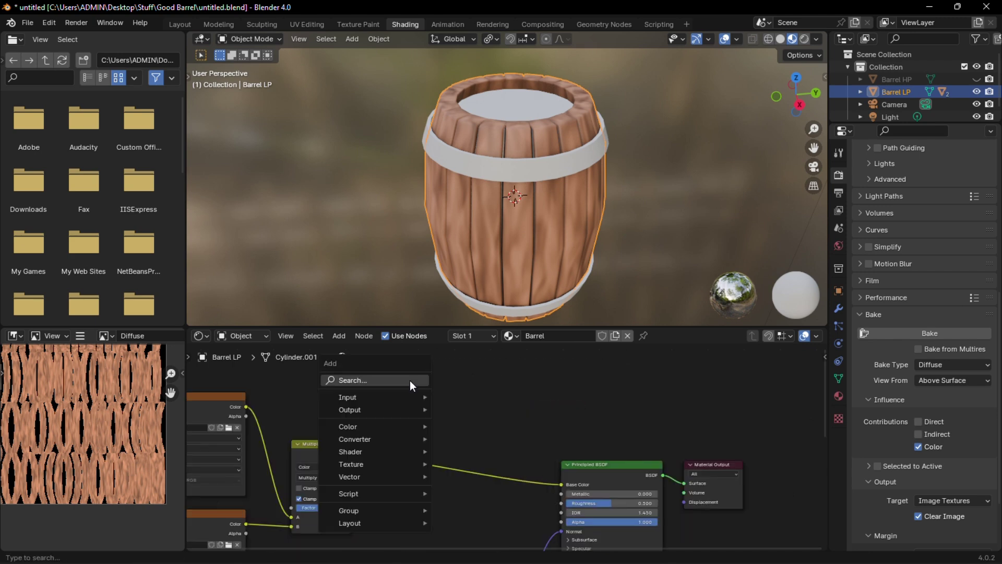
pyautogui.click(409, 380)
pyautogui.write('im')
pyautogui.press('Return')
pyautogui.click(406, 372)
pyautogui.write('Final Diffuse')
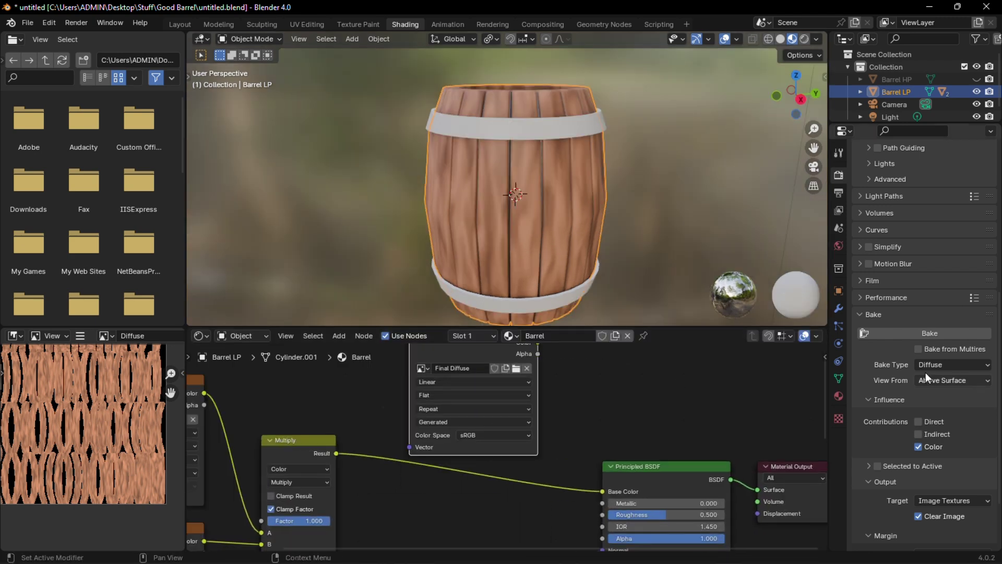
pyautogui.click(930, 333)
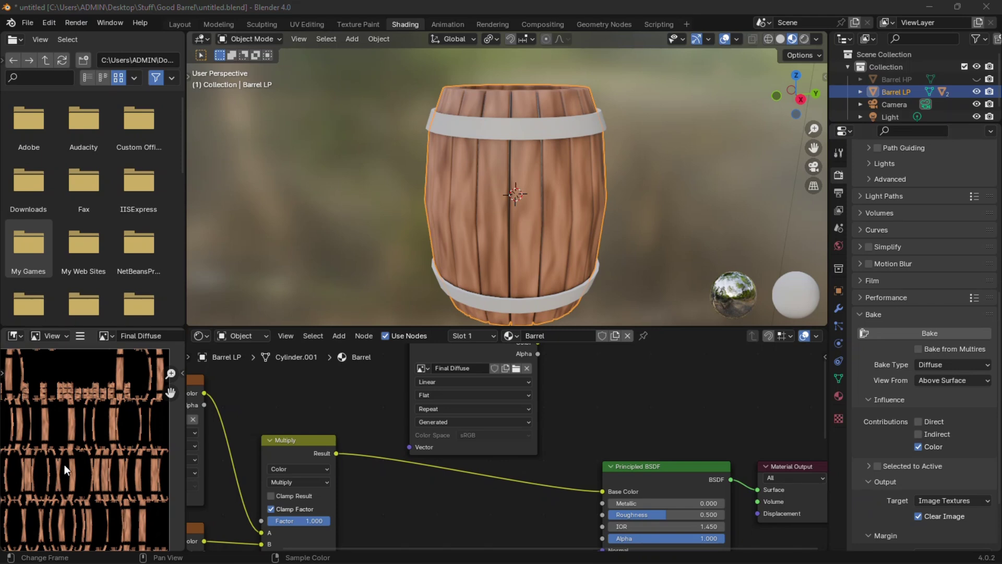
# - Delete the Diffuse, AO and Multiply nodes and connect the Final Diffuse image to Base Color
pyautogui.scroll(-4, 308, 466)
pyautogui.moveTo(308, 466); pyautogui.dragTo(464, 445, button='middle')
pyautogui.scroll(-3, 465, 445)
pyautogui.moveTo(324, 394); pyautogui.dragTo(499, 529)
pyautogui.press('x')
pyautogui.press('Home')
pyautogui.moveTo(428, 390); pyautogui.dragTo(534, 437)
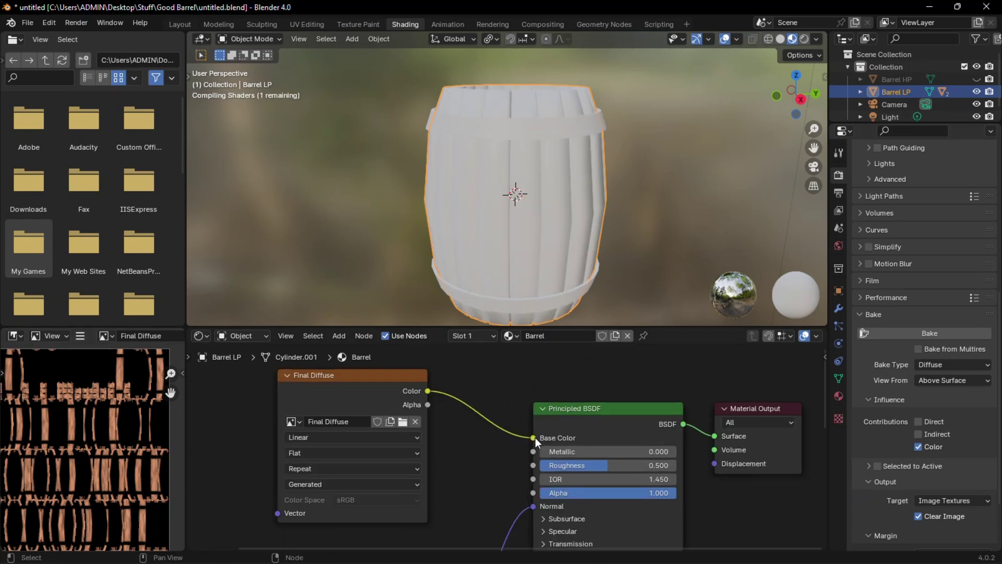
# - Select the Final Diffuse node and save its baked image
pyautogui.moveTo(528, 292); pyautogui.dragTo(641, 196, button='middle')
pyautogui.click(345, 386)
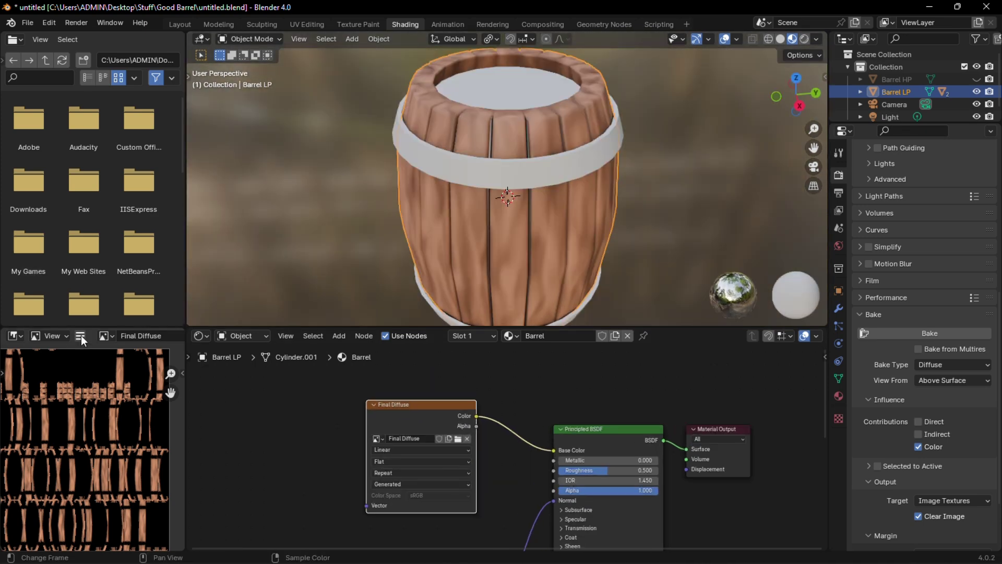
pyautogui.click(80, 336)
pyautogui.moveTo(104, 360)
pyautogui.click(231, 247)
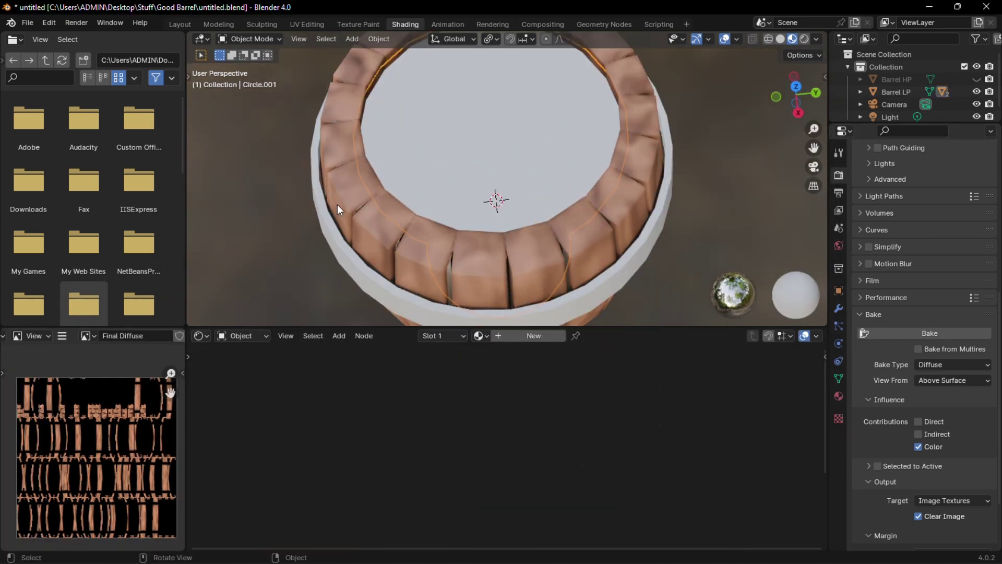
# - Create a new material named top_bottom for the barrel's lid
pyautogui.click(534, 335)
pyautogui.doubleClick(543, 336)
pyautogui.write('top_bottom')
pyautogui.press('Return')
pyautogui.click(367, 412)
# - Add an Image Texture node to the lid material and assign the existing Diffuse image to it
pyautogui.hotkey('shift', 'a')
pyautogui.write('i')
pyautogui.press('Return')
pyautogui.click(362, 412)
pyautogui.scroll(7, 344, 426)
pyautogui.click(272, 440)
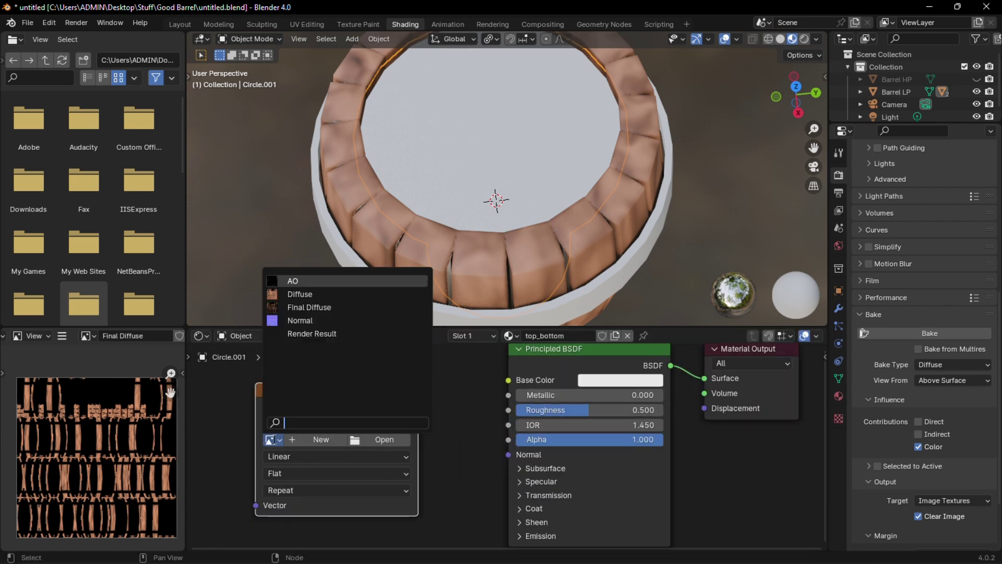
pyautogui.press('Down')
pyautogui.press('Return')
# - Show the Diffuse image in the image editor and connect its texture node to the lid material's Base Color
pyautogui.click(89, 336)
pyautogui.click(112, 366)
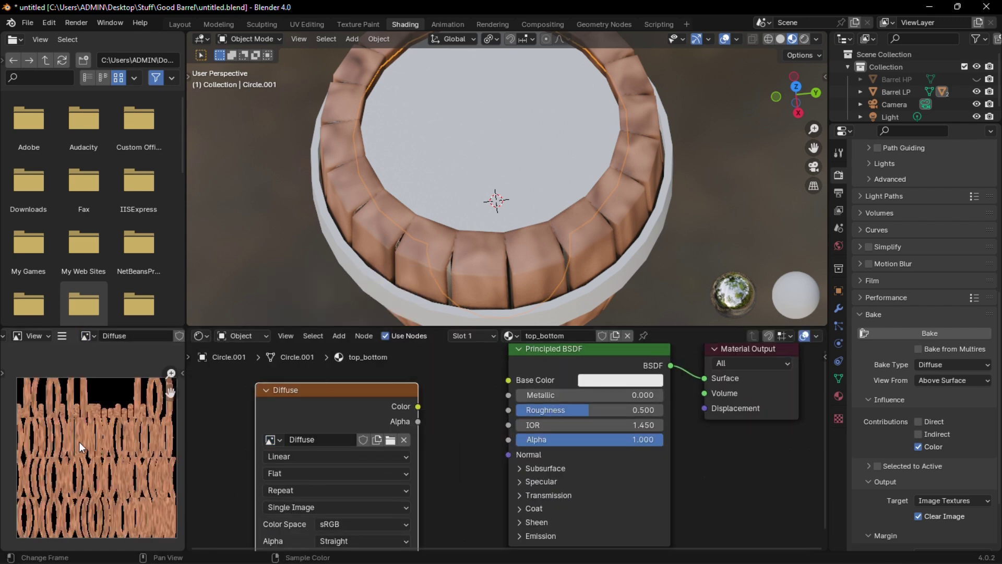
pyautogui.scroll(6, 43, 470)
pyautogui.scroll(-2, 227, 355)
pyautogui.moveTo(390, 398); pyautogui.dragTo(468, 376)
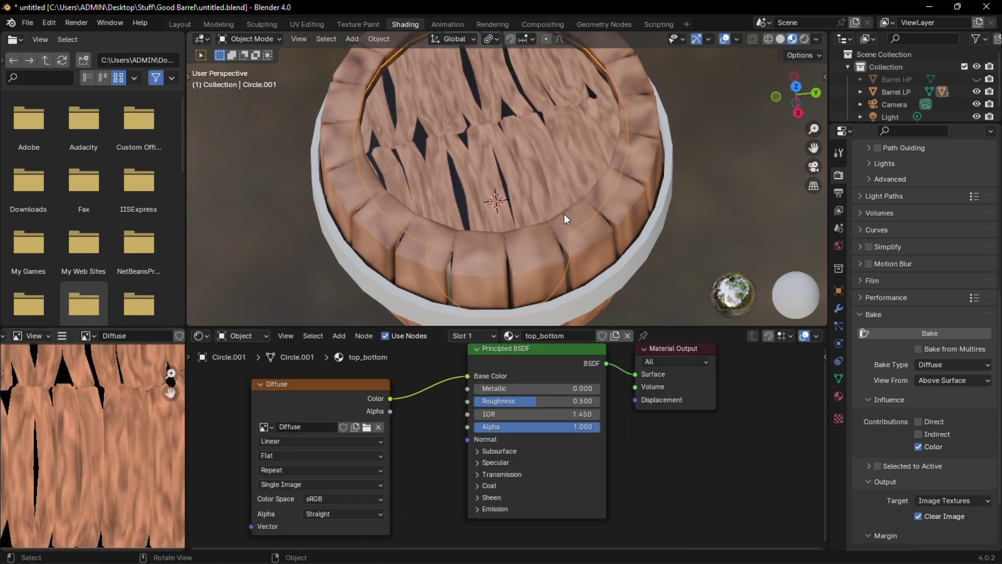
# - In the UV Editing workspace, shrink the top lid face's UV island and move it onto a solid wood plank area
pyautogui.moveTo(563, 214); pyautogui.dragTo(558, 184, button='middle')
pyautogui.click(326, 22)
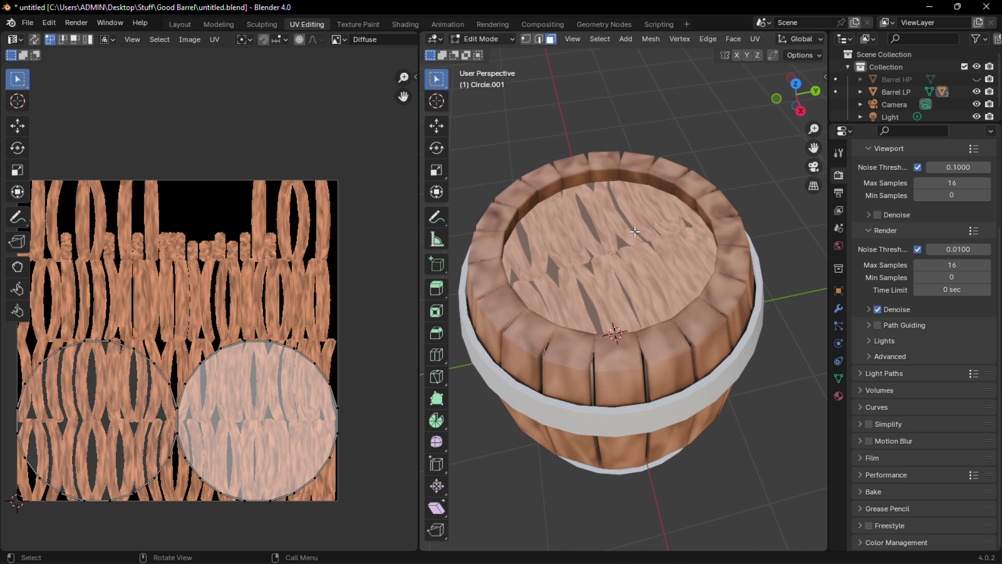
pyautogui.click(635, 231)
pyautogui.scroll(1, 282, 428)
pyautogui.press('s')
pyautogui.click(270, 418)
pyautogui.press('g')
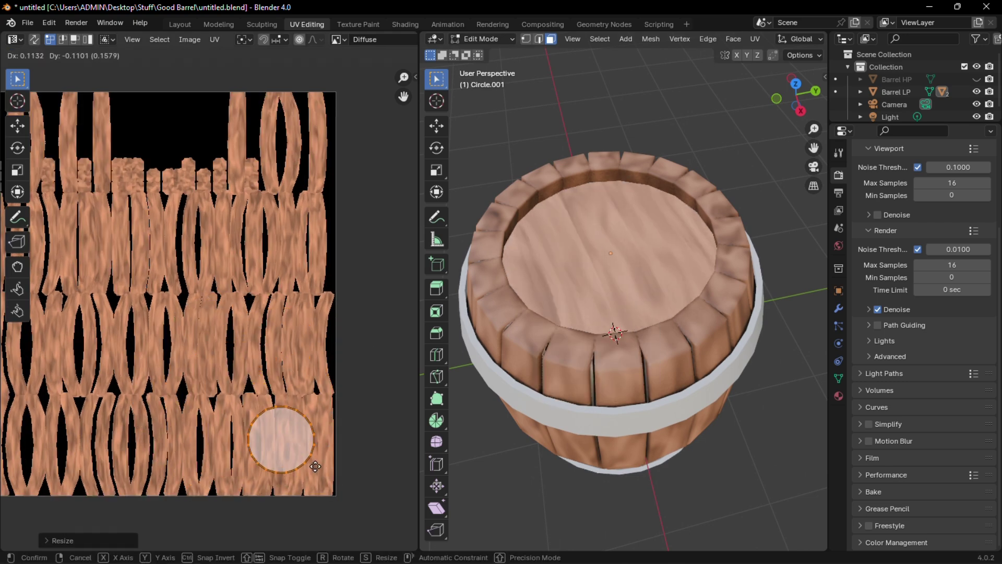
pyautogui.click(319, 464)
# - Shrink the bottom lid face's UV island, move it onto a solid wood area of the Diffuse image, and save the file
pyautogui.scroll(3, 319, 464)
pyautogui.moveTo(318, 464); pyautogui.dragTo(266, 432, button='middle')
pyautogui.moveTo(711, 131); pyautogui.dragTo(731, 51, button='middle')
pyautogui.click(640, 334)
pyautogui.scroll(-3, 304, 459)
pyautogui.press('s')
pyautogui.click(198, 401)
pyautogui.press('g')
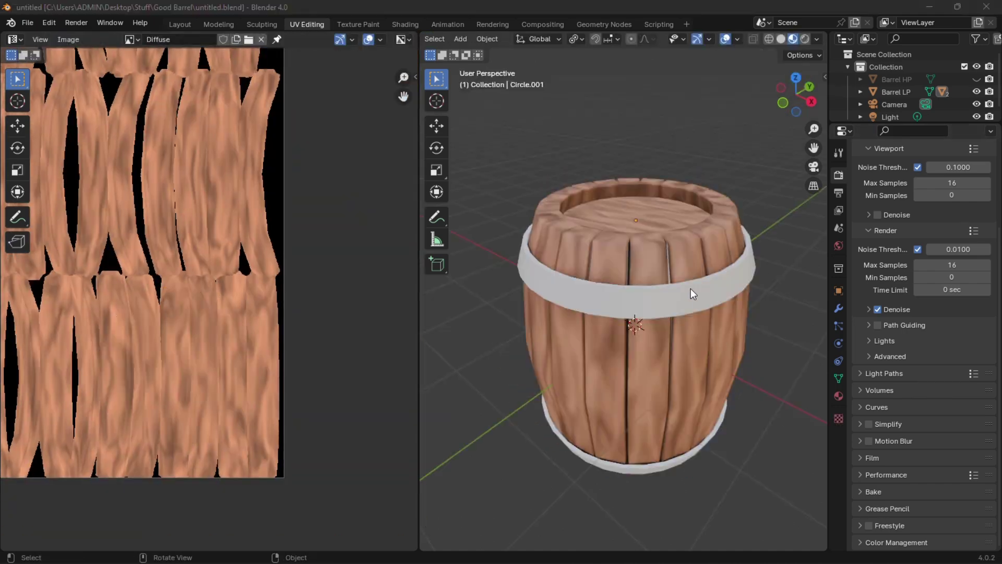
pyautogui.hotkey('ctrl', 's')
# - Select all faces of the barrel's metal hoops and unwrap them with Smart UV Project
pyautogui.keyDown('alt'); pyautogui.click(689, 290); pyautogui.keyUp('alt')
pyautogui.press('KP_Decimal')
pyautogui.press('a')
pyautogui.scroll(-4, 668, 331)
pyautogui.moveTo(651, 348); pyautogui.dragTo(623, 258, button='middle')
pyautogui.scroll(2, 622, 257)
pyautogui.press('u')
pyautogui.click(608, 275)
pyautogui.click(608, 390)
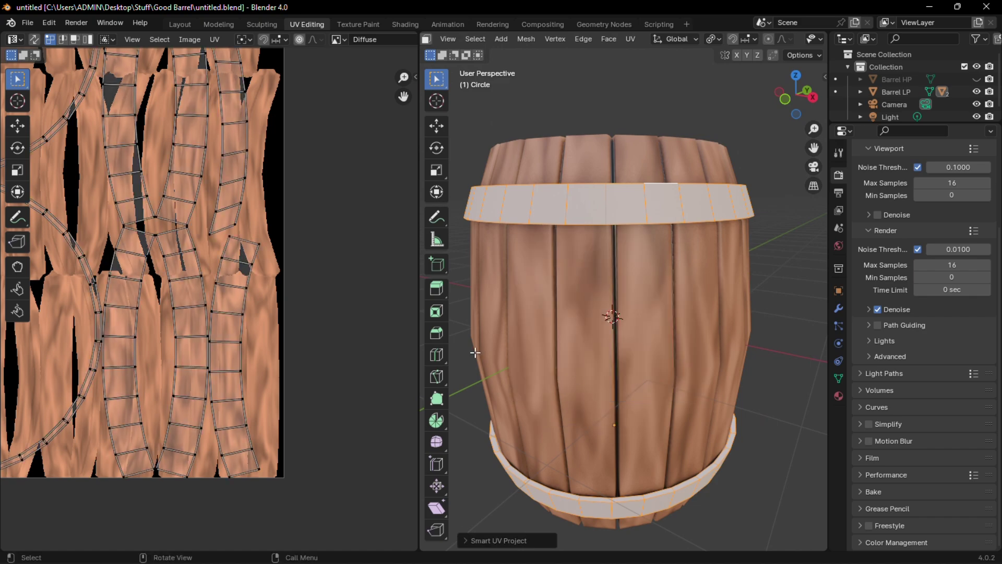
# - In the Shading workspace, create a new material named Rings for the hoops
pyautogui.click(405, 24)
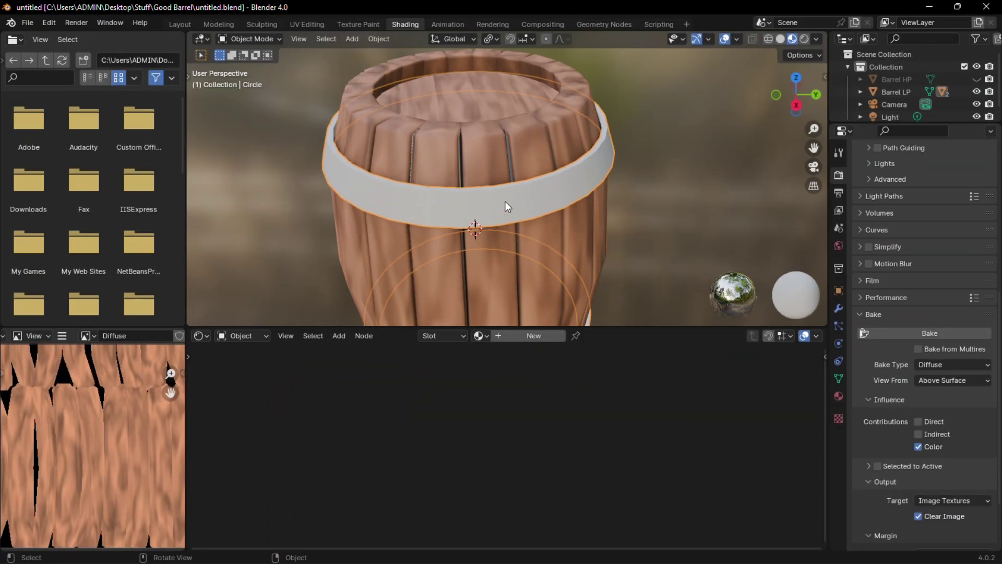
pyautogui.click(528, 337)
pyautogui.doubleClick(531, 336)
pyautogui.write('Rings')
pyautogui.press('Return')
# - Add a Noise Texture node to the Rings material, ahead of the Principled BSDF node
pyautogui.moveTo(407, 397); pyautogui.dragTo(470, 429, button='middle')
pyautogui.hotkey('shift', 'a')
pyautogui.write('noise')
pyautogui.press('Return')
pyautogui.click(282, 389)
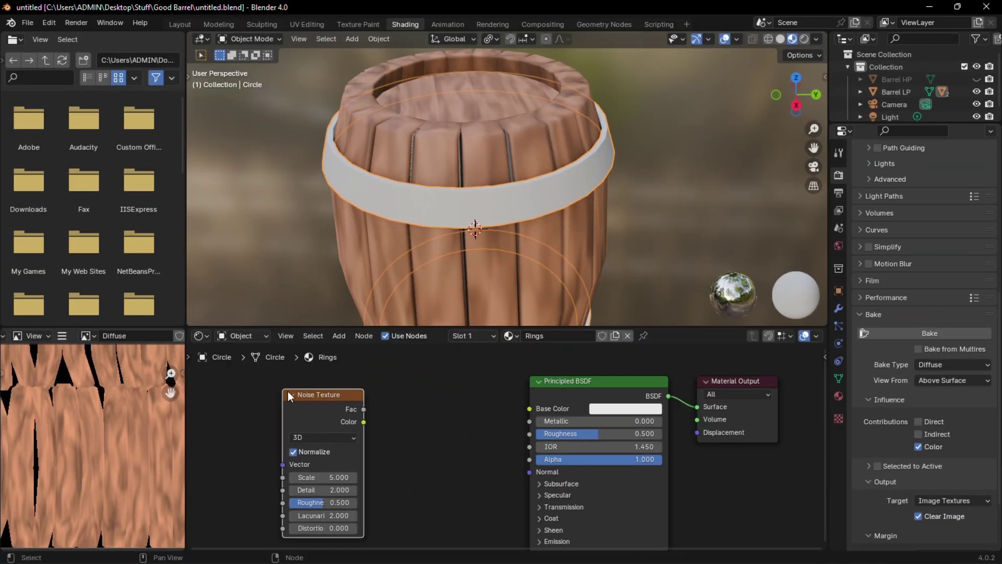
# - Feed the noise's Fac output into a new Color Ramp node and connect the ramp's Color to Base Color
pyautogui.moveTo(364, 409); pyautogui.dragTo(400, 435)
pyautogui.write('ramp')
pyautogui.press('Return')
pyautogui.click(376, 413)
pyautogui.moveTo(514, 419); pyautogui.dragTo(530, 408)
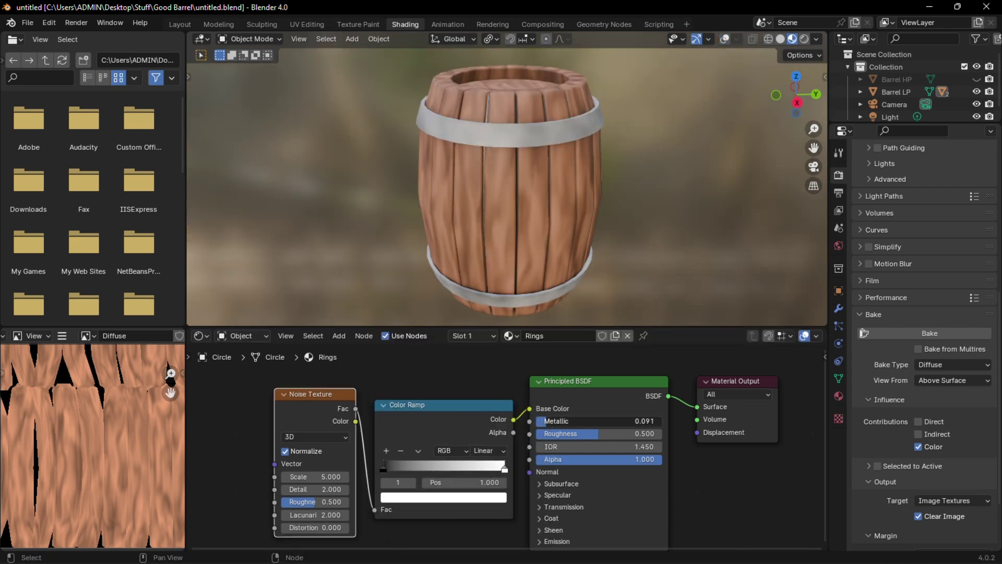
# - Set the Rings material's Metallic to 0.532 and Roughness to 0.309, and make the ramp's first stop teal at position 0.055
pyautogui.moveTo(547, 422); pyautogui.dragTo(575, 434)
pyautogui.moveTo(553, 261); pyautogui.dragTo(626, 253, button='middle')
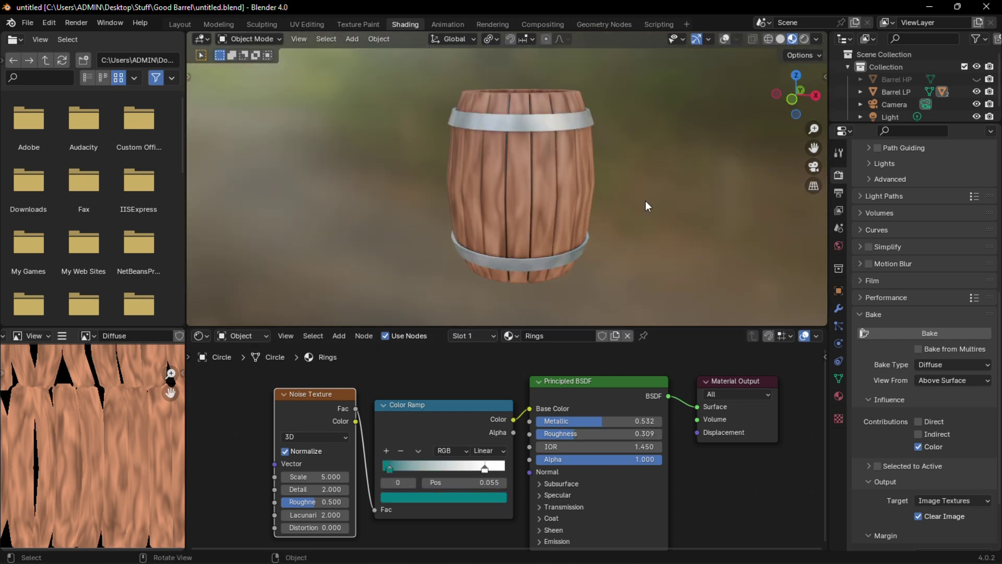
# - Apply Shade Smooth to the barrel's hoops
pyautogui.moveTo(647, 206); pyautogui.dragTo(409, 219, button='middle')
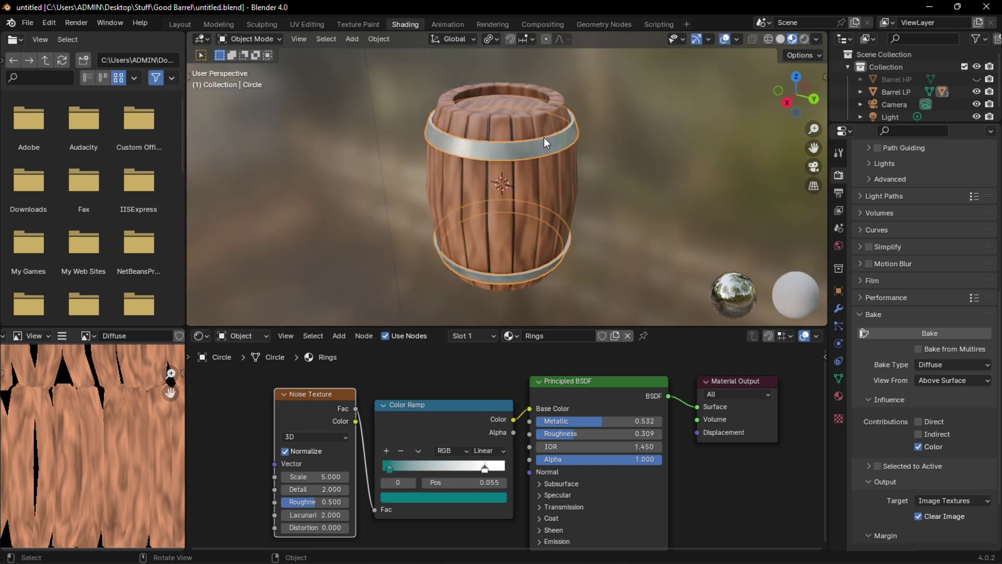
pyautogui.rightClick(544, 137)
pyautogui.click(544, 137)
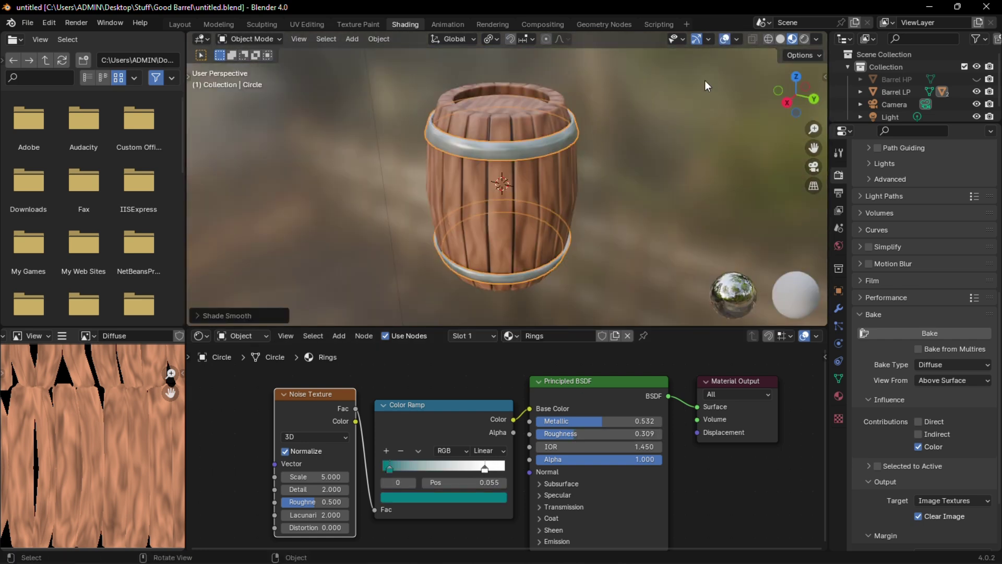